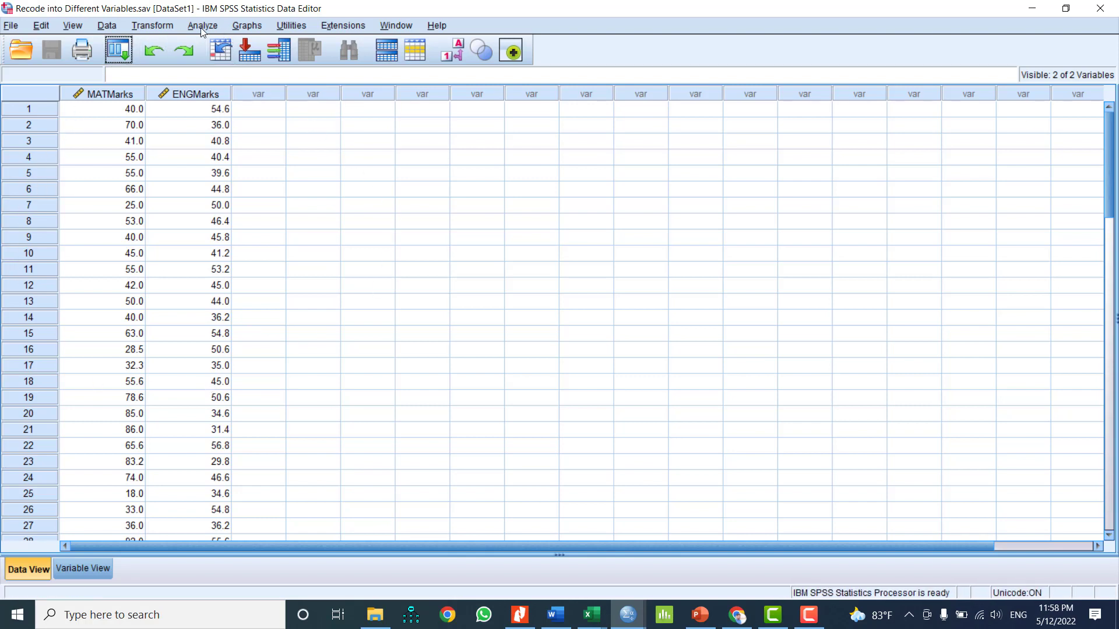
# Step: Start Recode into Different Variables and add MATMarks as the input variable
pyautogui.click(169, 26)
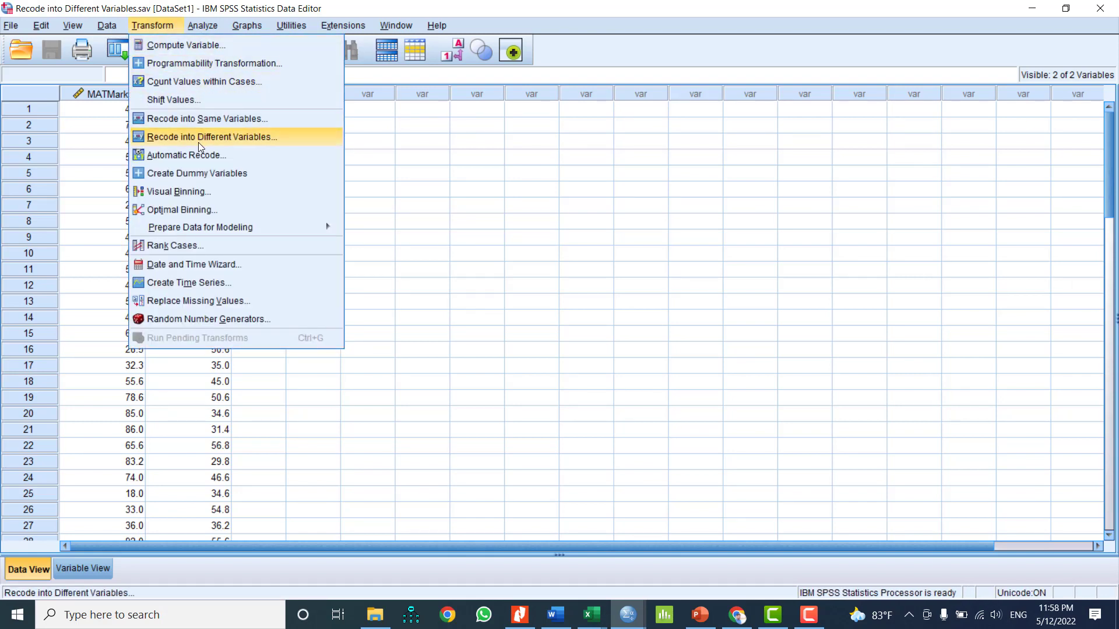
pyautogui.click(274, 137)
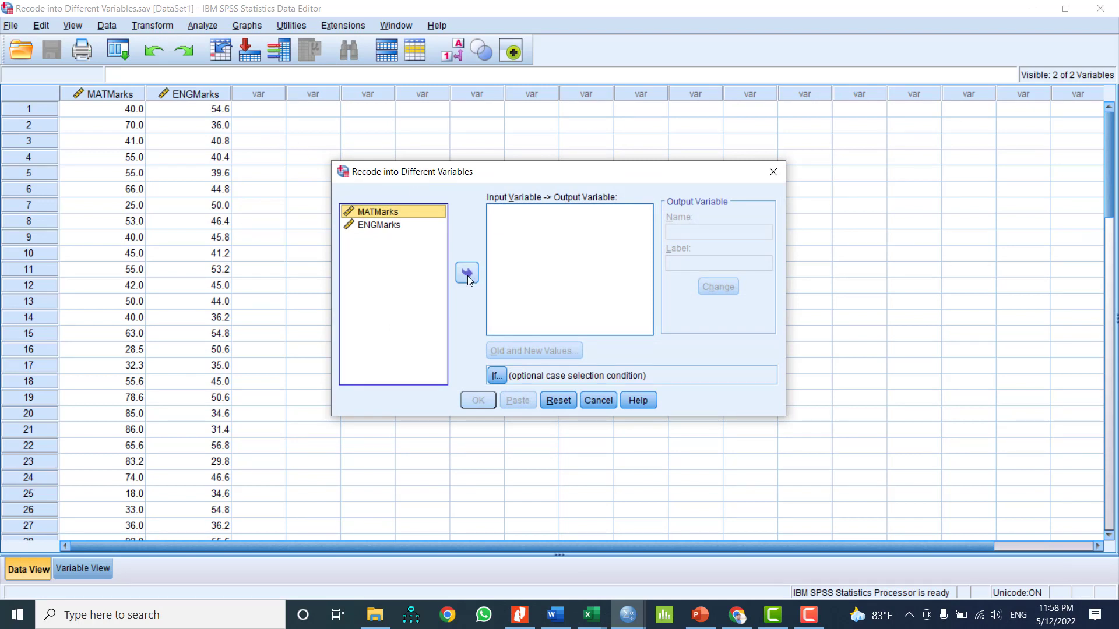
pyautogui.click(385, 214)
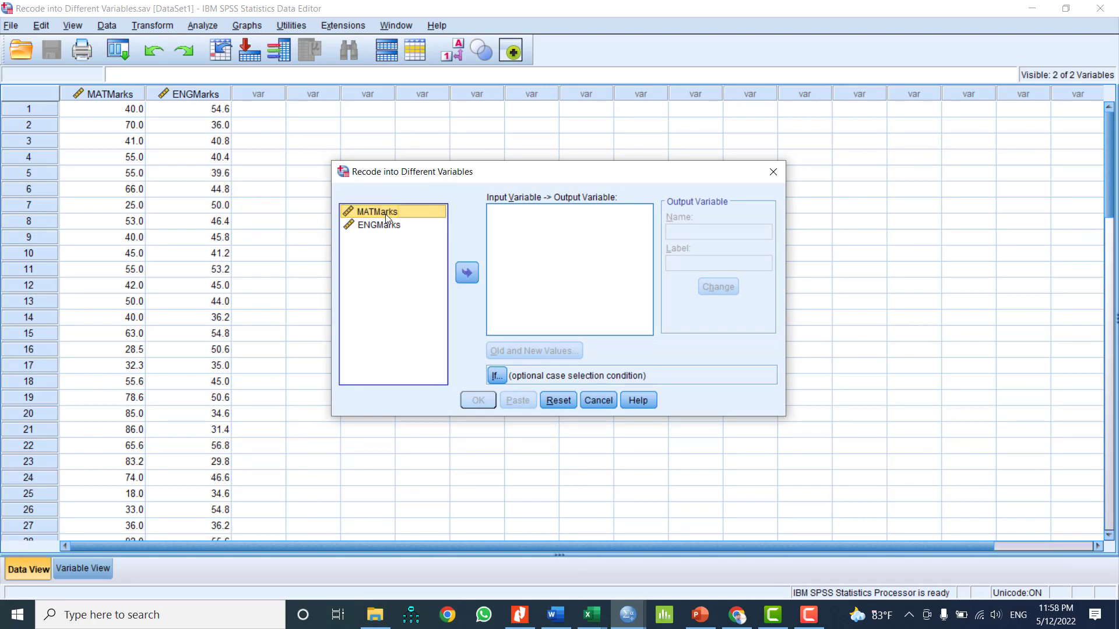
pyautogui.click(468, 274)
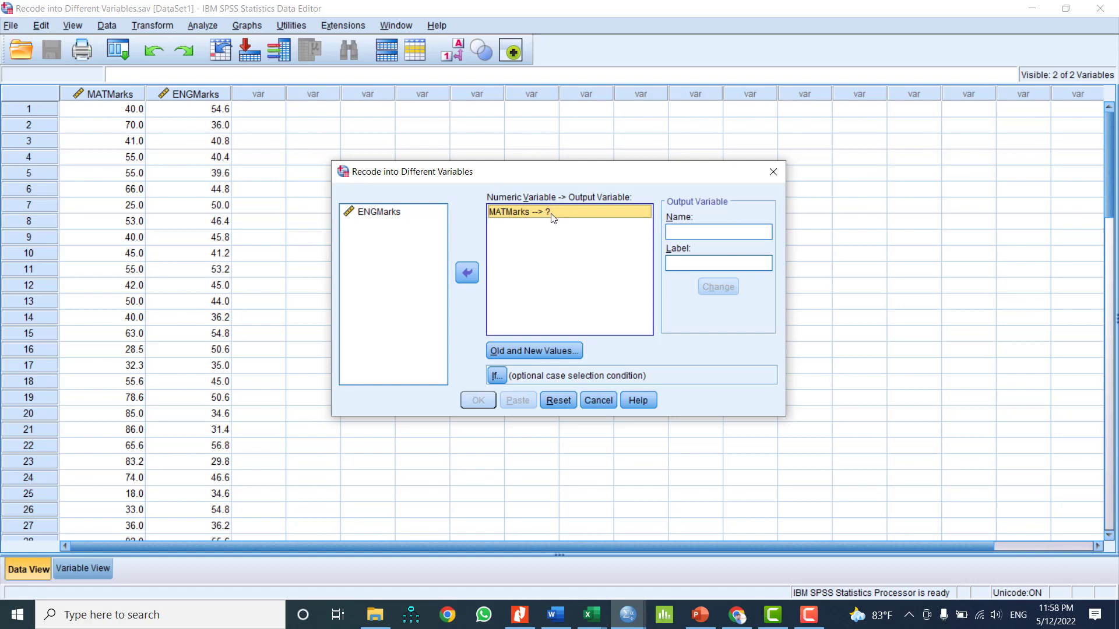
# Step: Name the output variable MATGrade, label it Mathematics Grade, and apply this to MATMarks
pyautogui.click(697, 230)
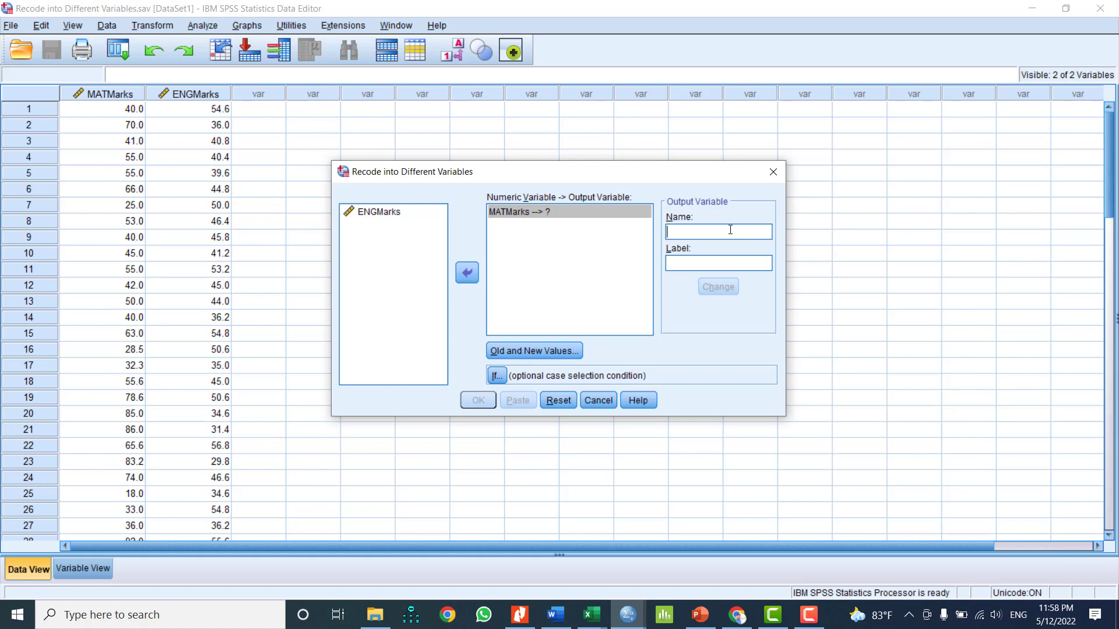
pyautogui.write('M')
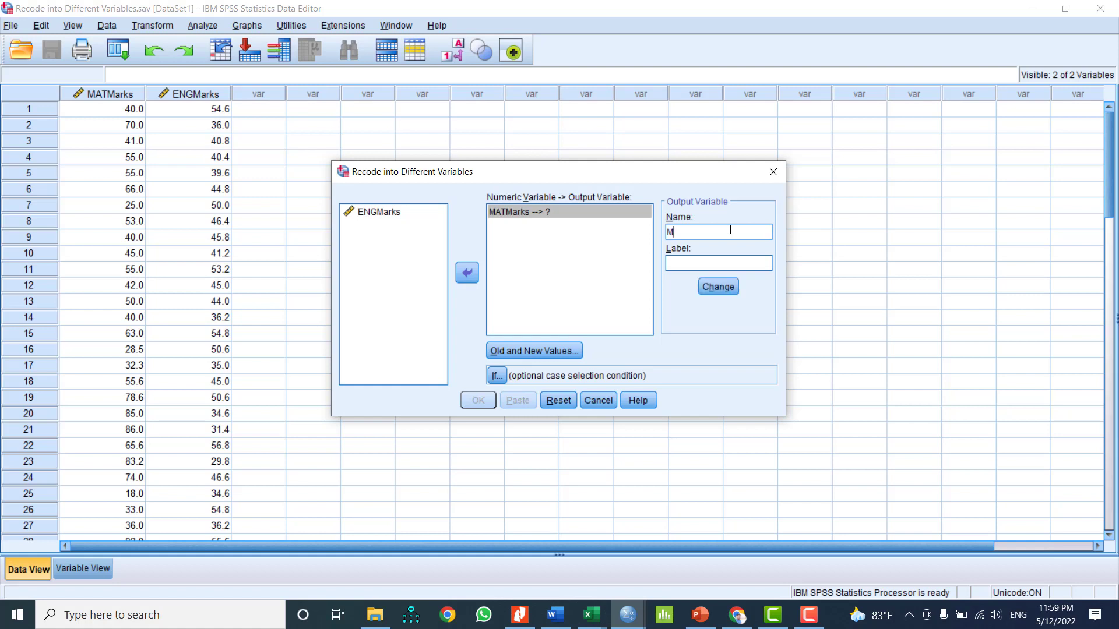
pyautogui.write('ATGrade')
pyautogui.click(692, 263)
pyautogui.write('Mathematics Gra')
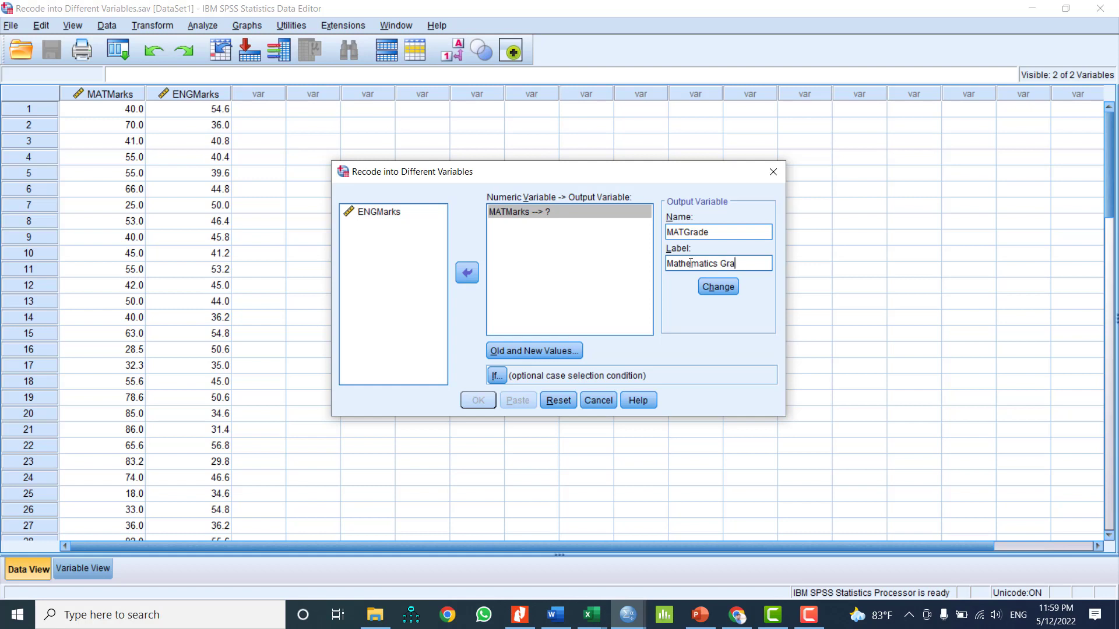
pyautogui.write('de')
pyautogui.click(726, 291)
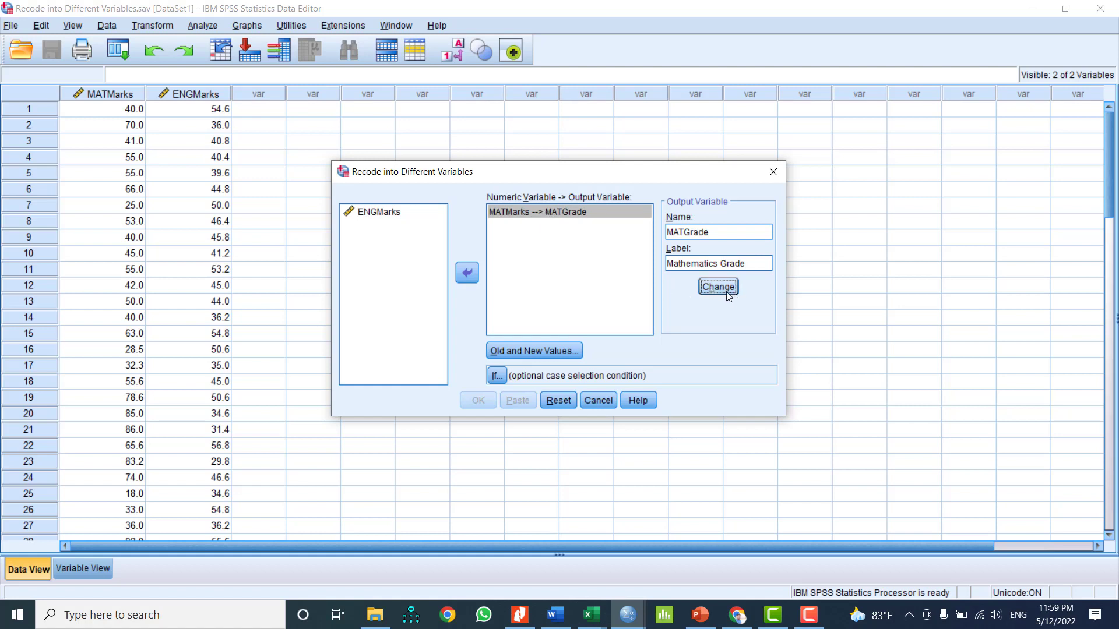
# Step: Open the old and new value definitions and choose a from-through range as the old value type
pyautogui.click(553, 350)
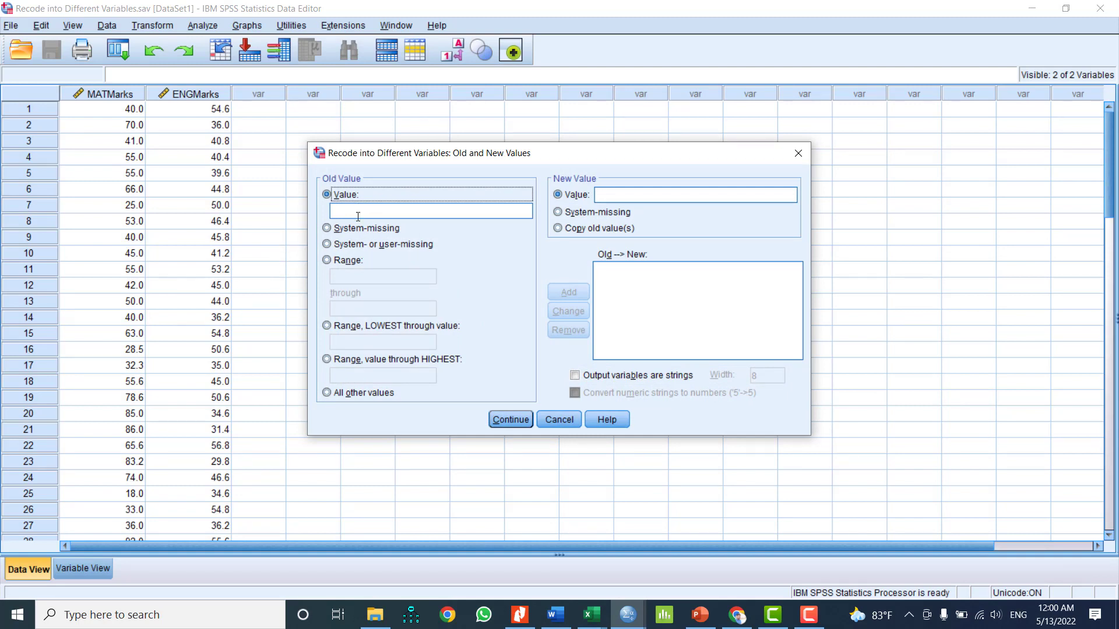
pyautogui.click(605, 196)
pyautogui.click(341, 261)
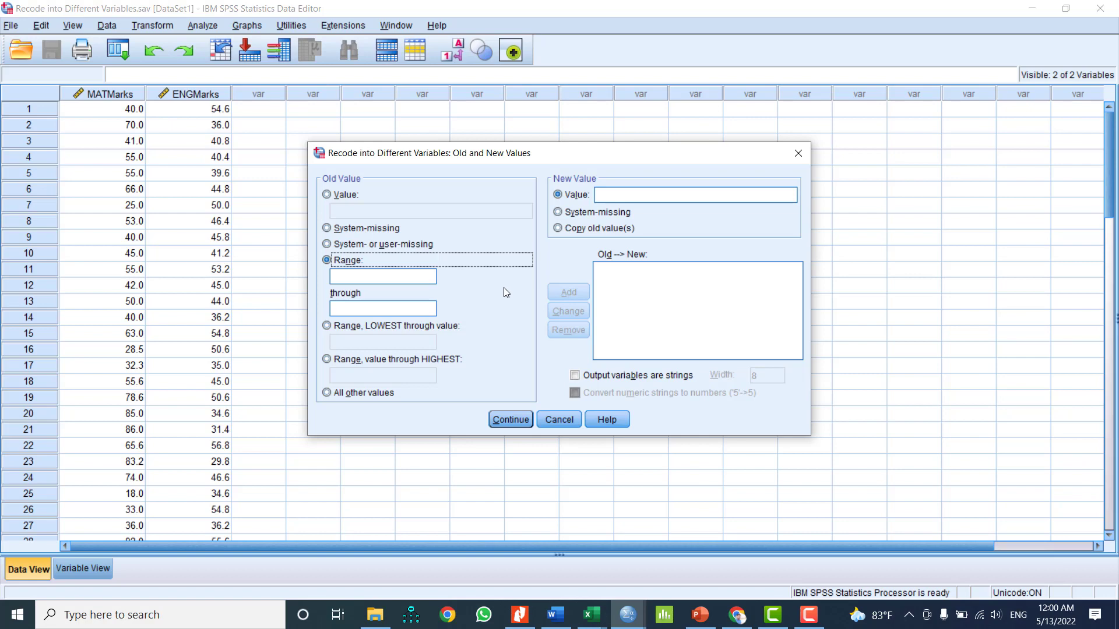
# Step: Switch to PowerPoint to check the mark boundaries for each grade on slide 44, then return to the SPSS recode dialog
pyautogui.click(700, 615)
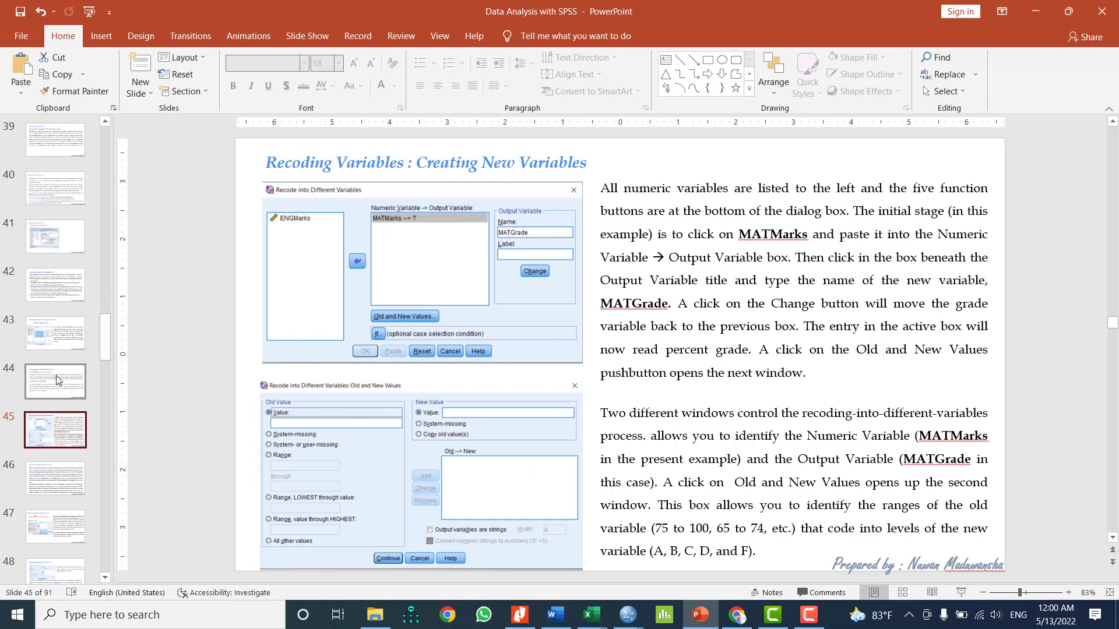
pyautogui.click(56, 376)
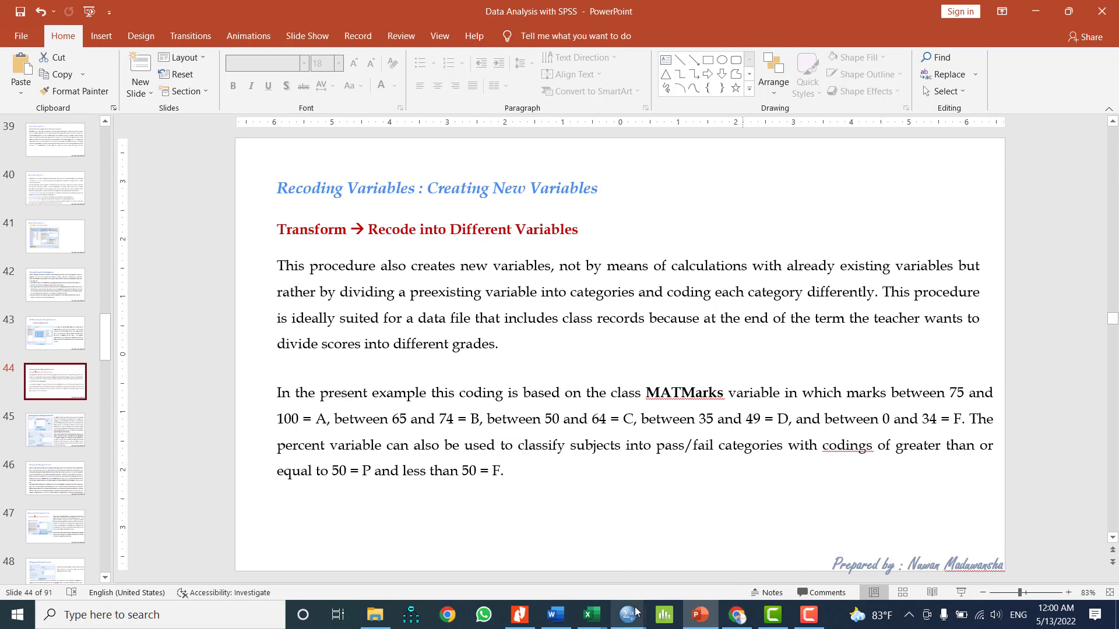
pyautogui.moveTo(636, 611)
pyautogui.click(716, 542)
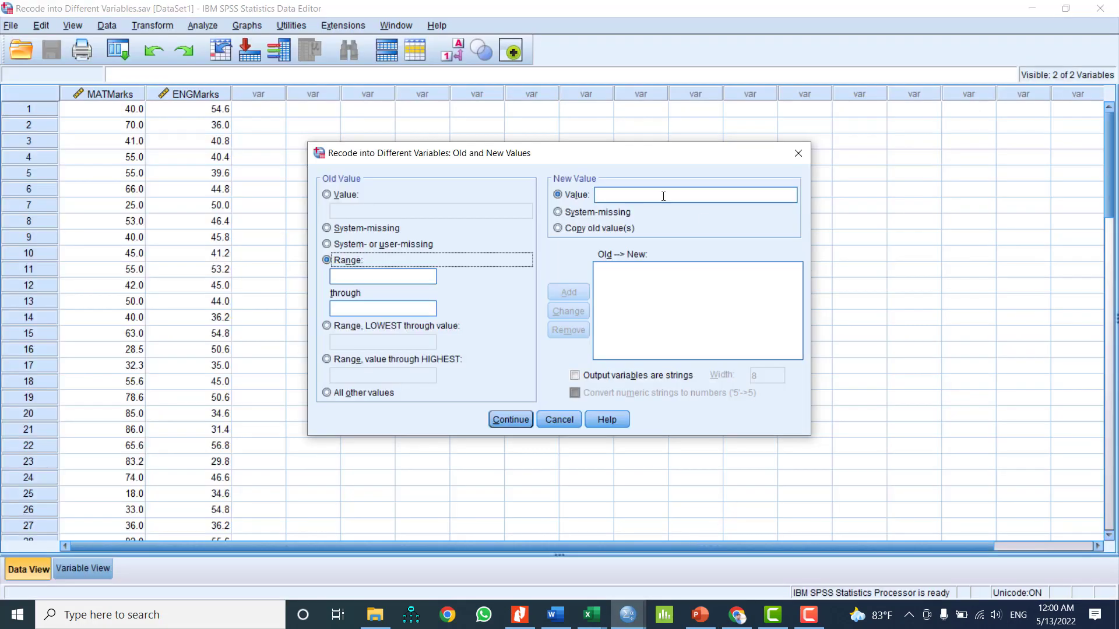
# Step: Try to add a rule recoding the range 100 through 75 to the new value 1
pyautogui.click(348, 278)
pyautogui.click(348, 275)
pyautogui.write('100')
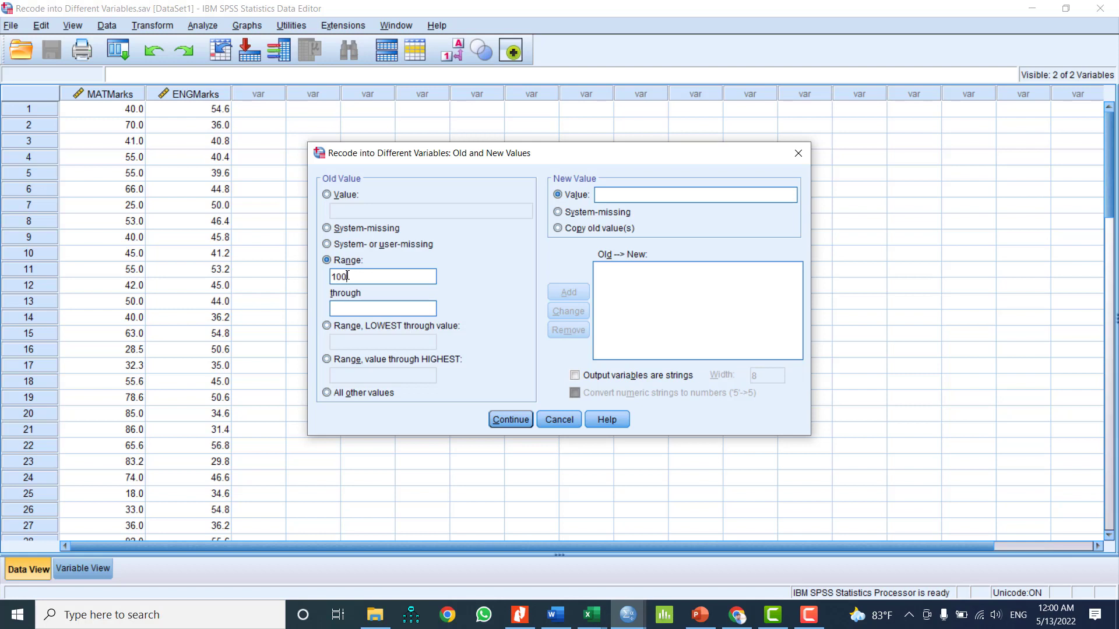
pyautogui.click(352, 304)
pyautogui.write('75')
pyautogui.click(623, 192)
pyautogui.write('1')
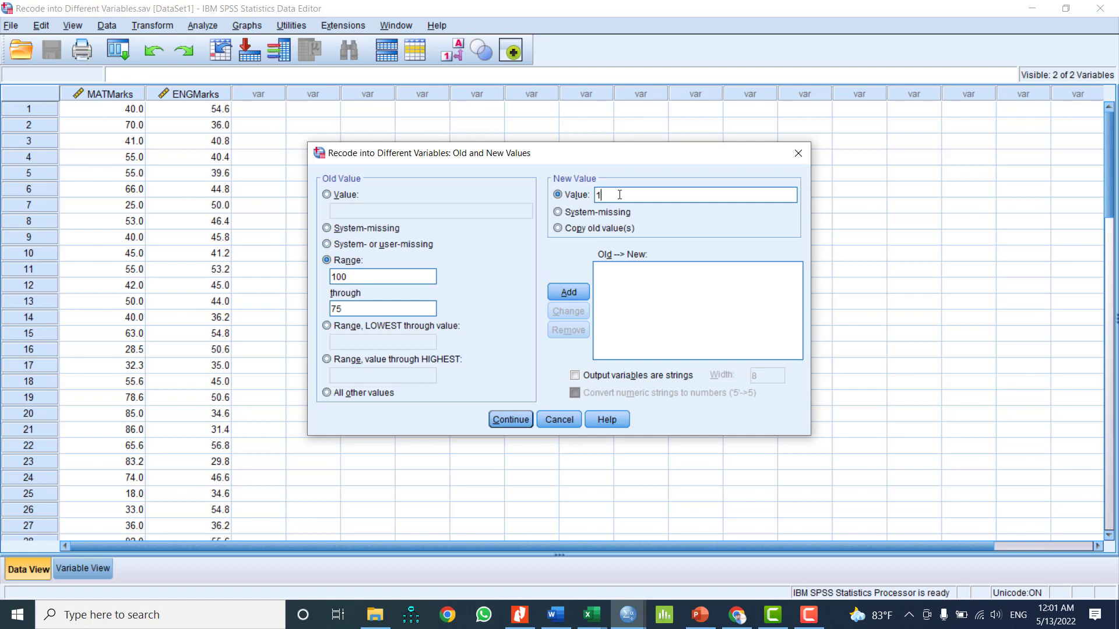
pyautogui.doubleClick(607, 192)
pyautogui.click(597, 195)
pyautogui.click(580, 291)
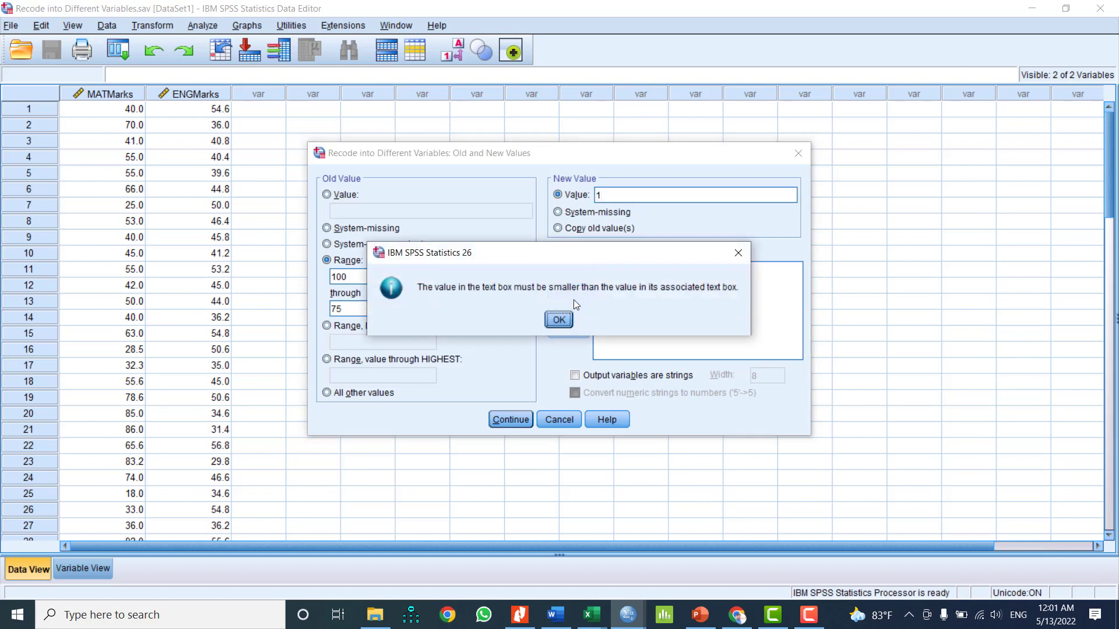
pyautogui.click(559, 320)
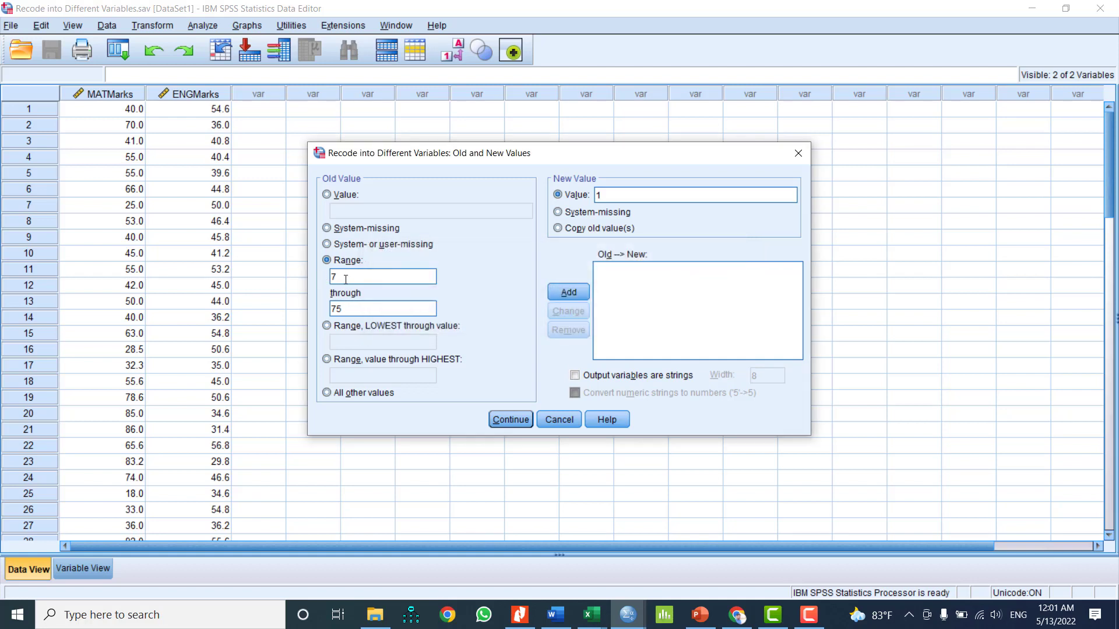
# Step: Correct the old value range to 74 through 100 and add the rule with new value 1
pyautogui.write('4')
pyautogui.doubleClick(342, 309)
pyautogui.write('100')
pyautogui.doubleClick(612, 197)
pyautogui.click(568, 295)
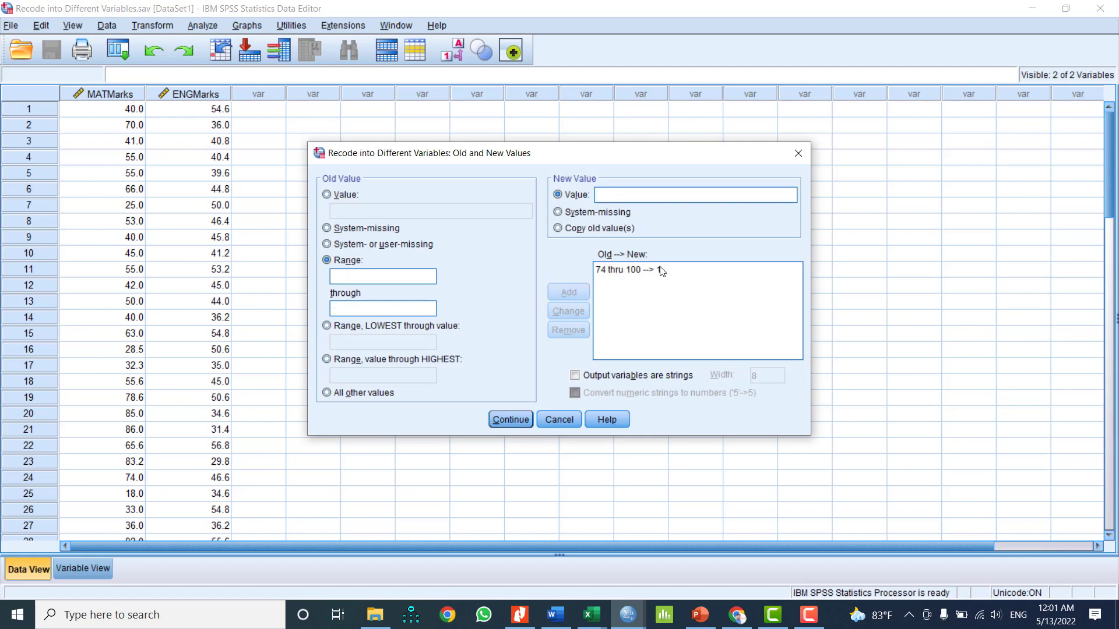
# Step: Switch to PowerPoint, snap its grading slide window to half the screen, and return to SPSS, moving the value definition dialog aside
pyautogui.click(374, 277)
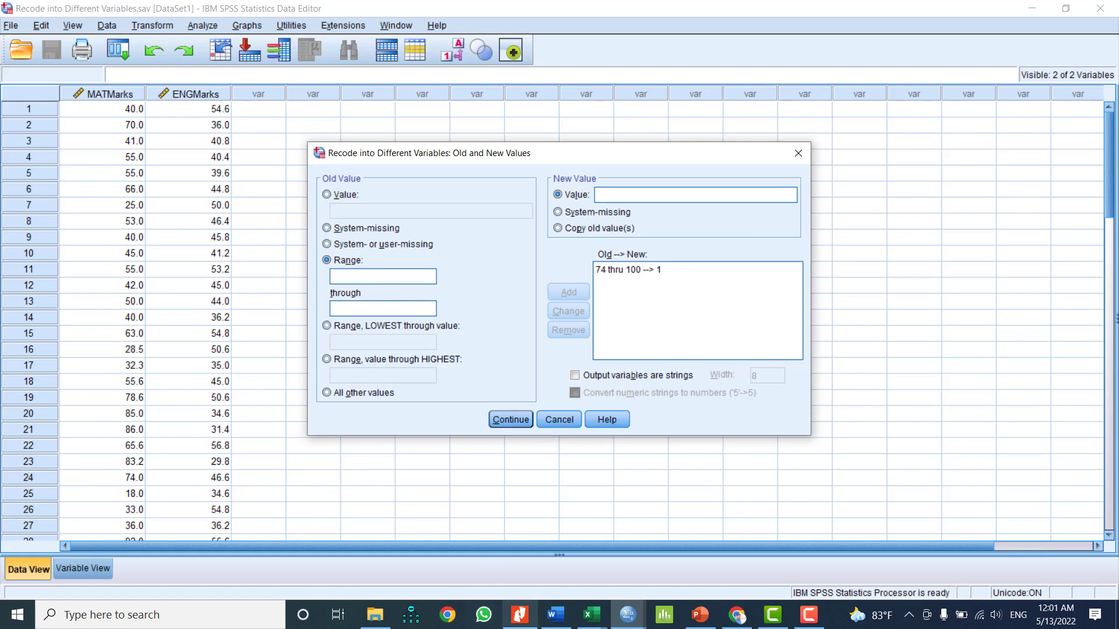
pyautogui.moveTo(549, 623)
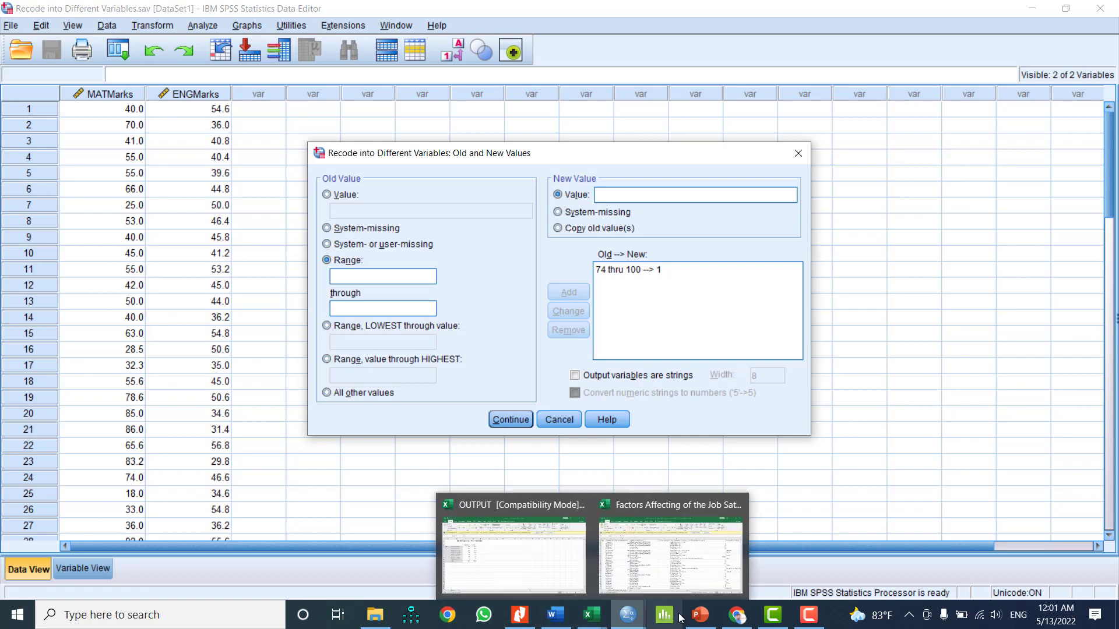
pyautogui.moveTo(700, 617)
pyautogui.click(693, 569)
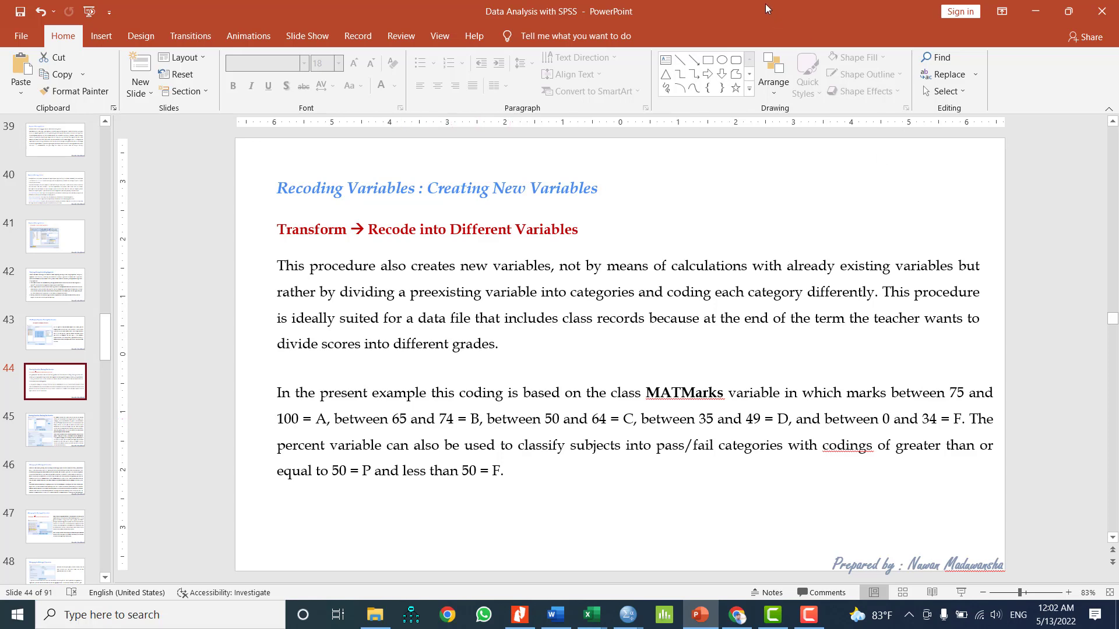
pyautogui.moveTo(764, 8); pyautogui.dragTo(1, 108)
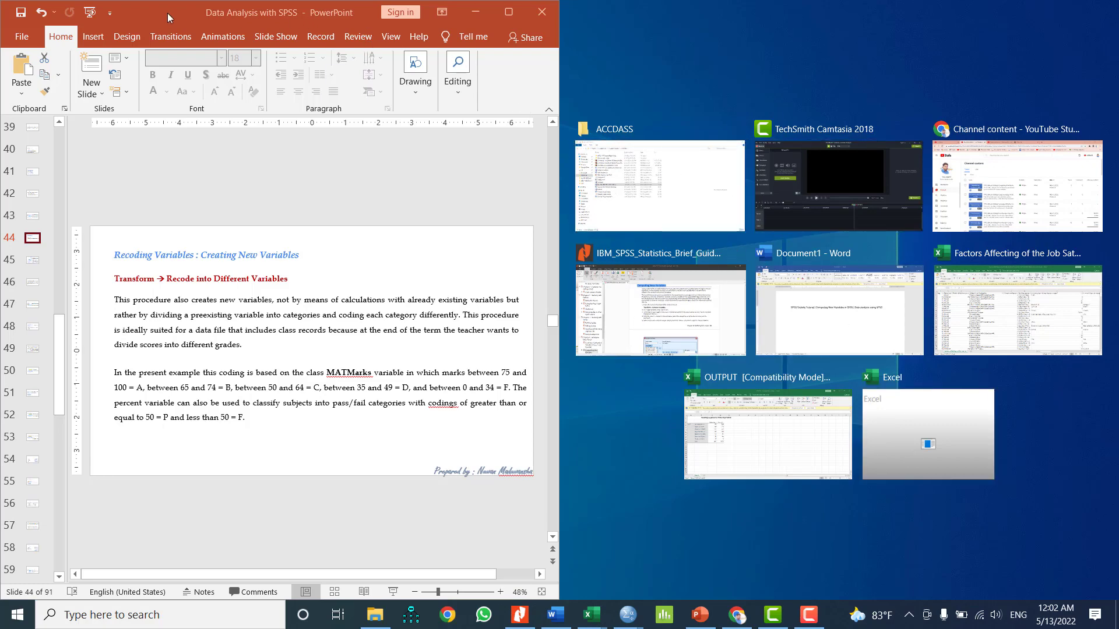
pyautogui.click(630, 615)
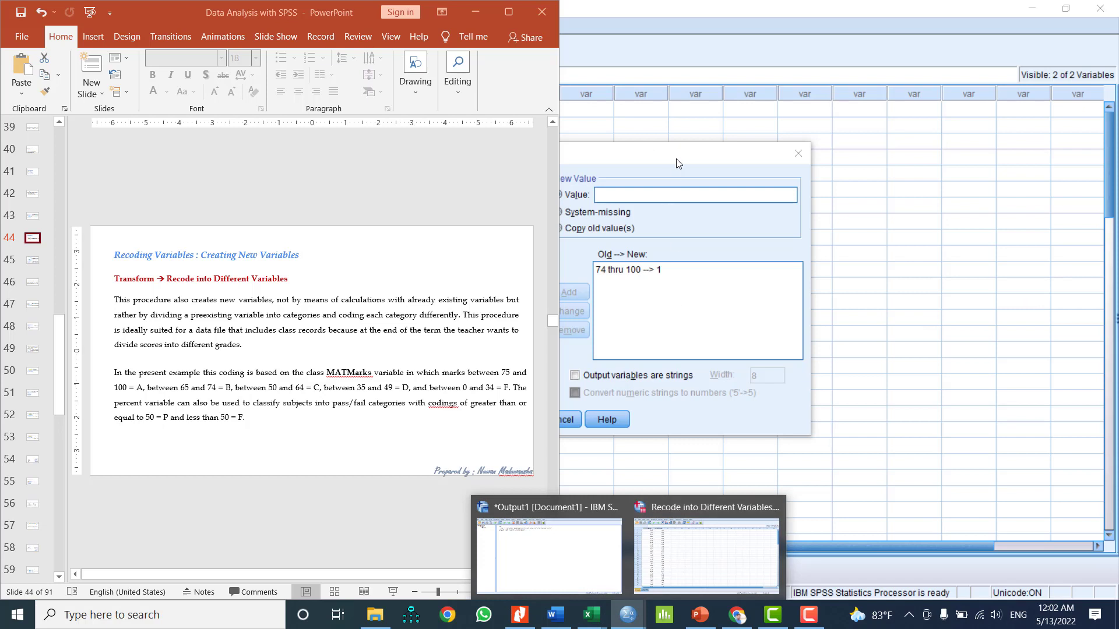
pyautogui.moveTo(676, 158); pyautogui.dragTo(855, 155)
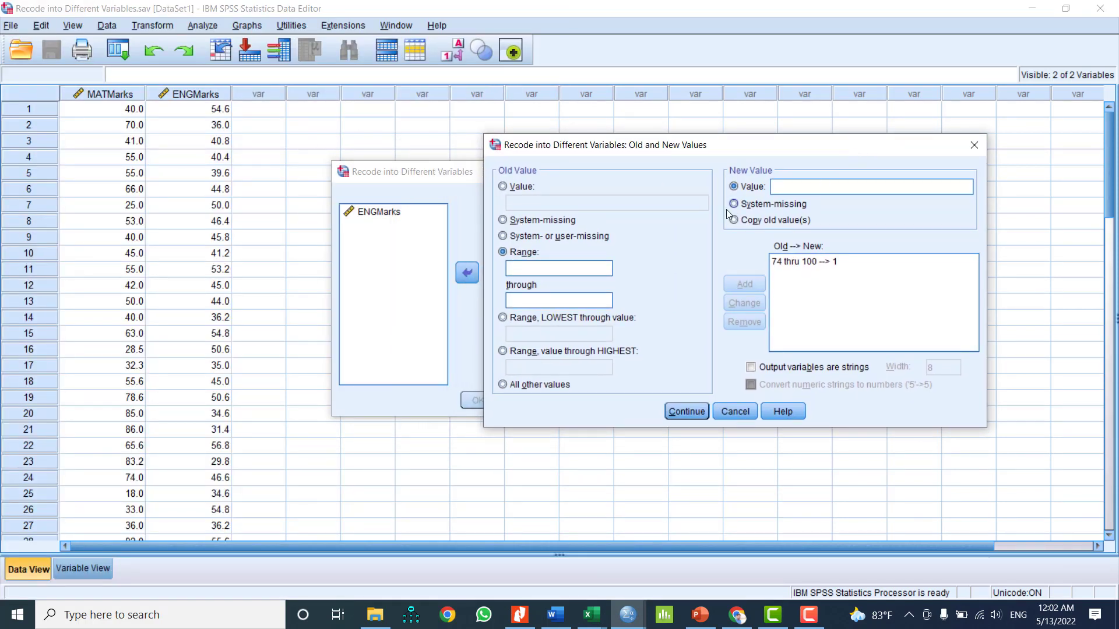
# Step: Add a rule recoding the range 65 through 74 to the new value 2
pyautogui.click(523, 264)
pyautogui.write('65')
pyautogui.click(539, 301)
pyautogui.write('74')
pyautogui.click(793, 190)
pyautogui.write('2')
pyautogui.click(743, 285)
# Step: Define the output variables as strings
pyautogui.click(840, 268)
pyautogui.click(752, 368)
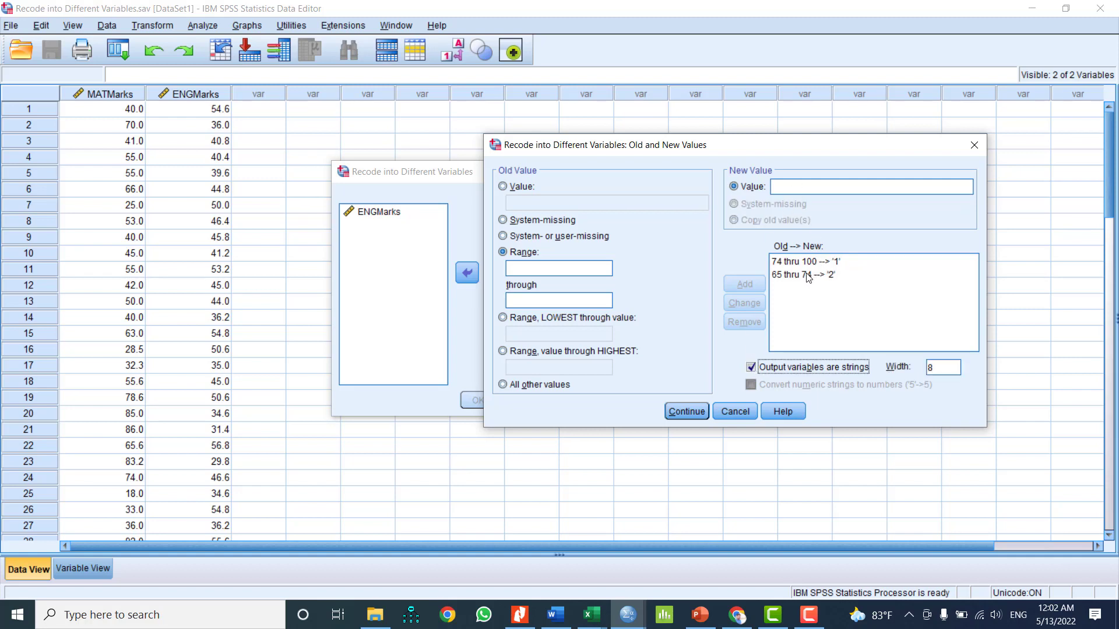
pyautogui.click(834, 276)
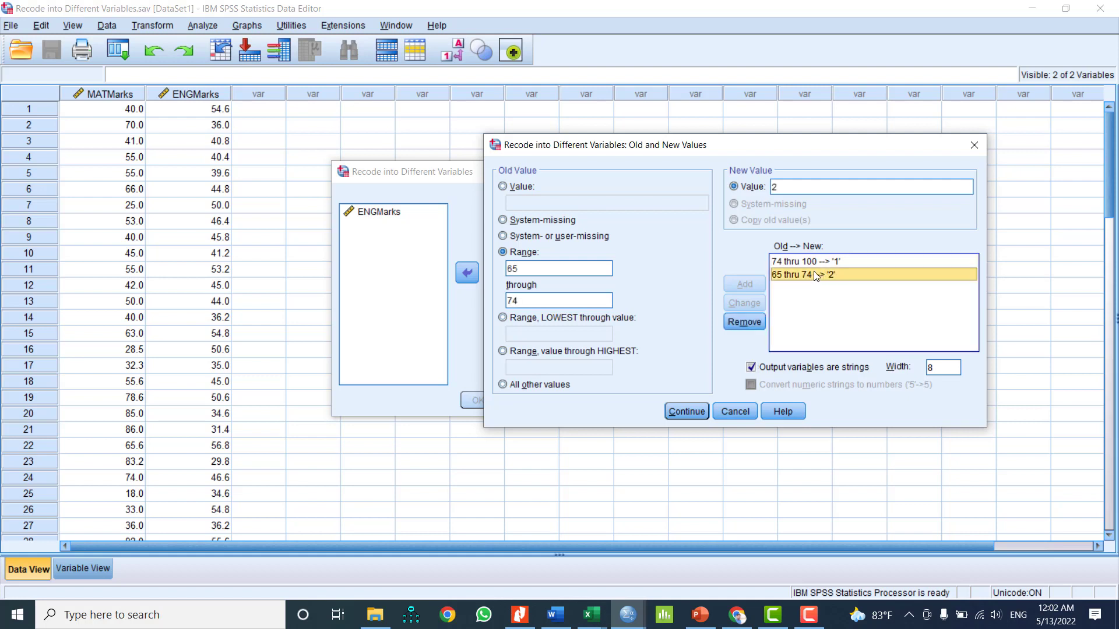
# Step: Change the new value of the 74 through 100 rule to A
pyautogui.click(808, 266)
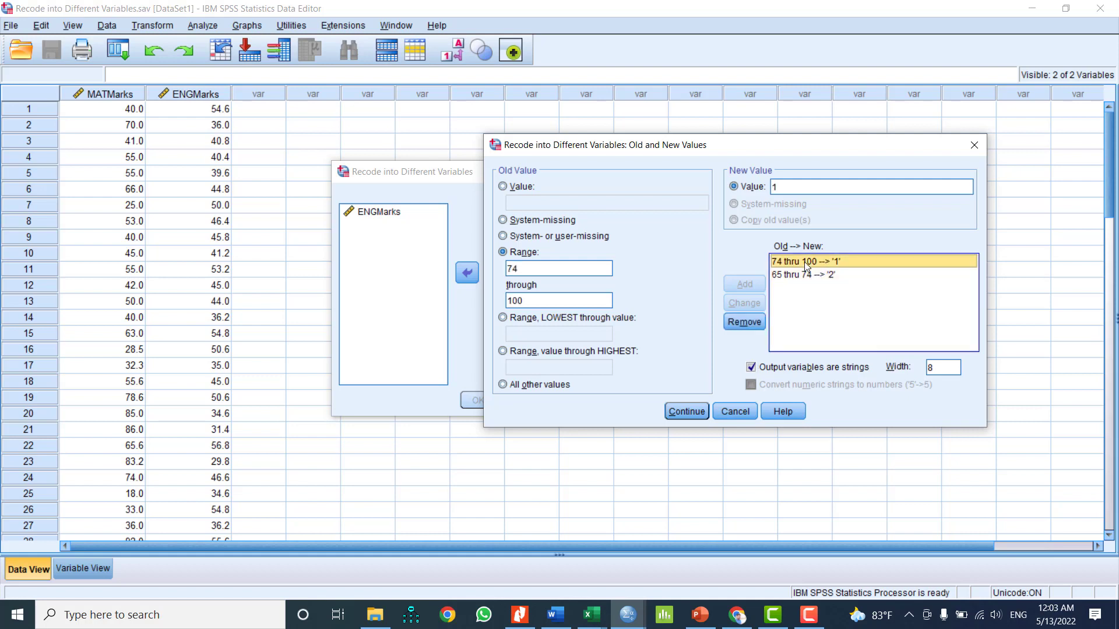
pyautogui.click(785, 184)
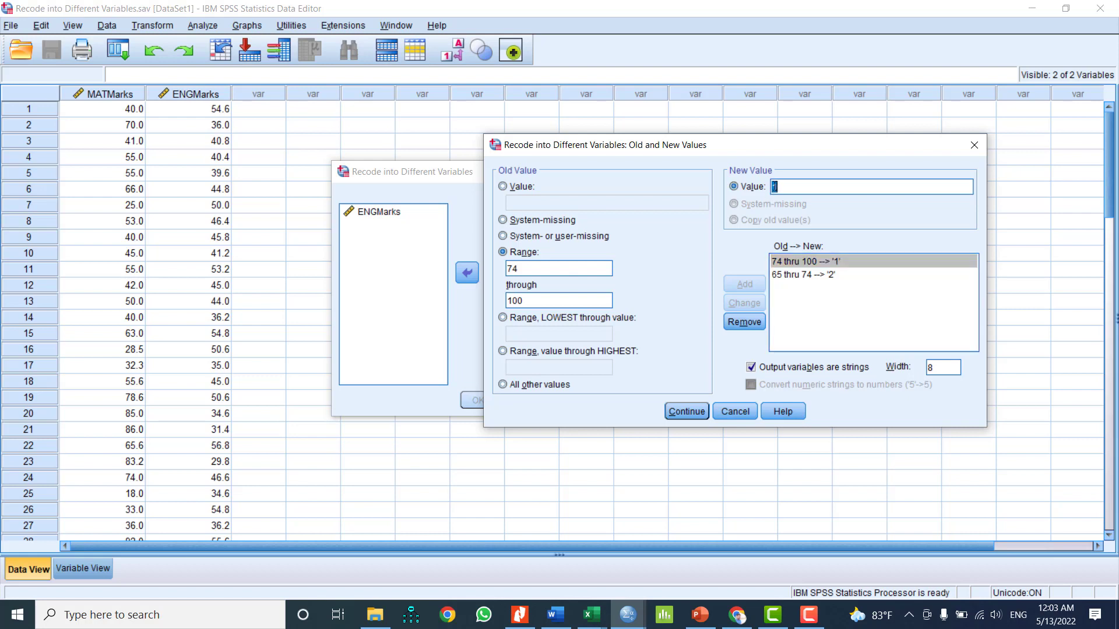
pyautogui.doubleClick(773, 186)
pyautogui.write('A')
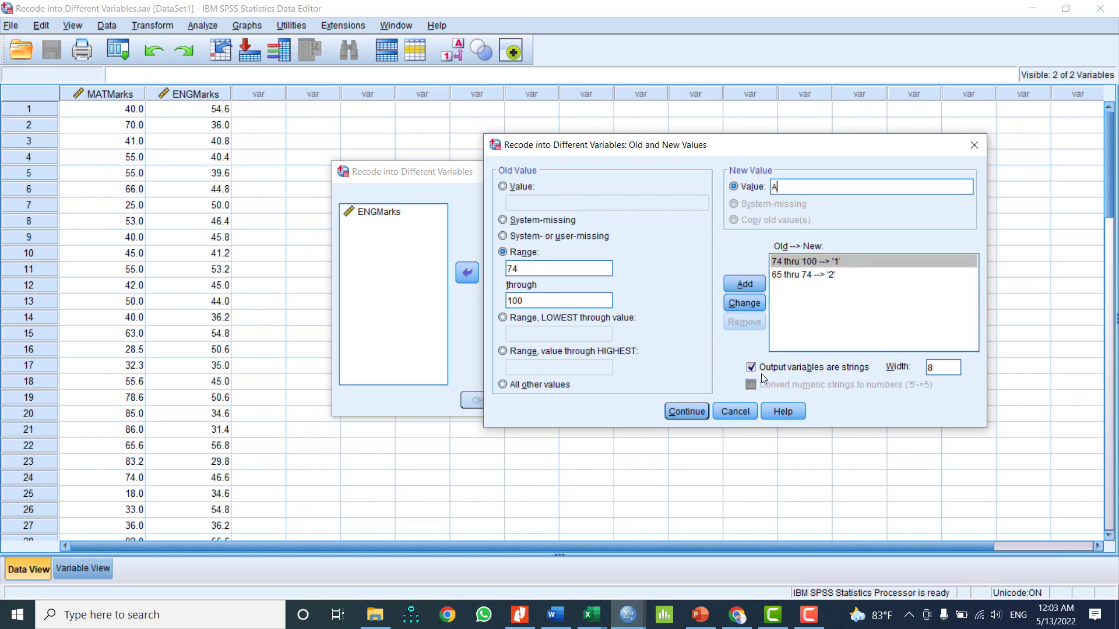
pyautogui.click(746, 304)
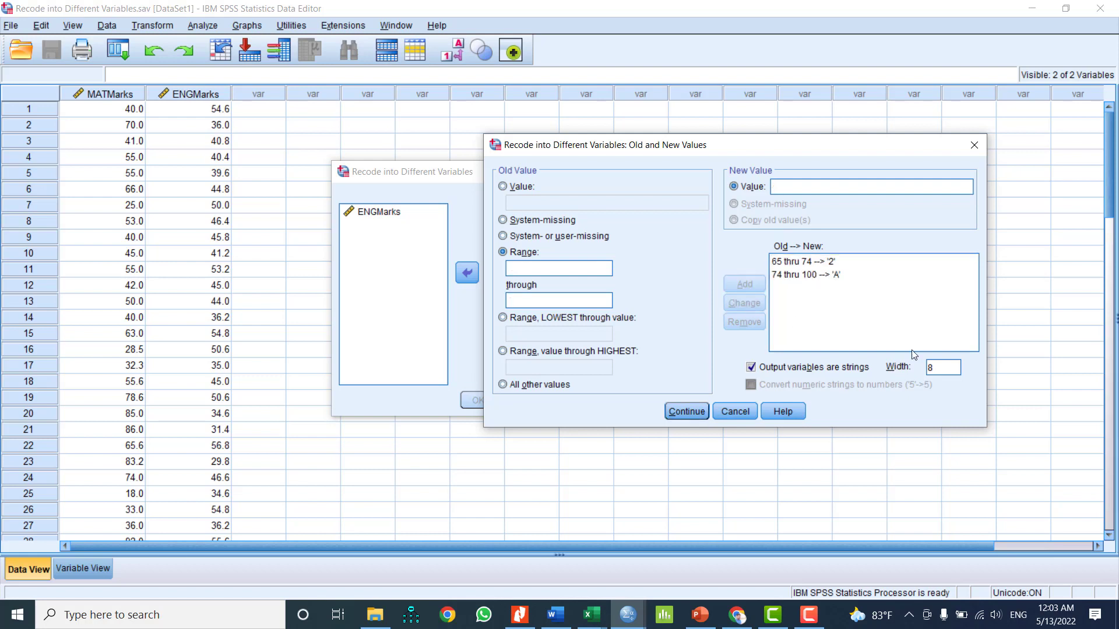
# Step: Try to add the range 65 through 74 again with the new value B
pyautogui.click(809, 261)
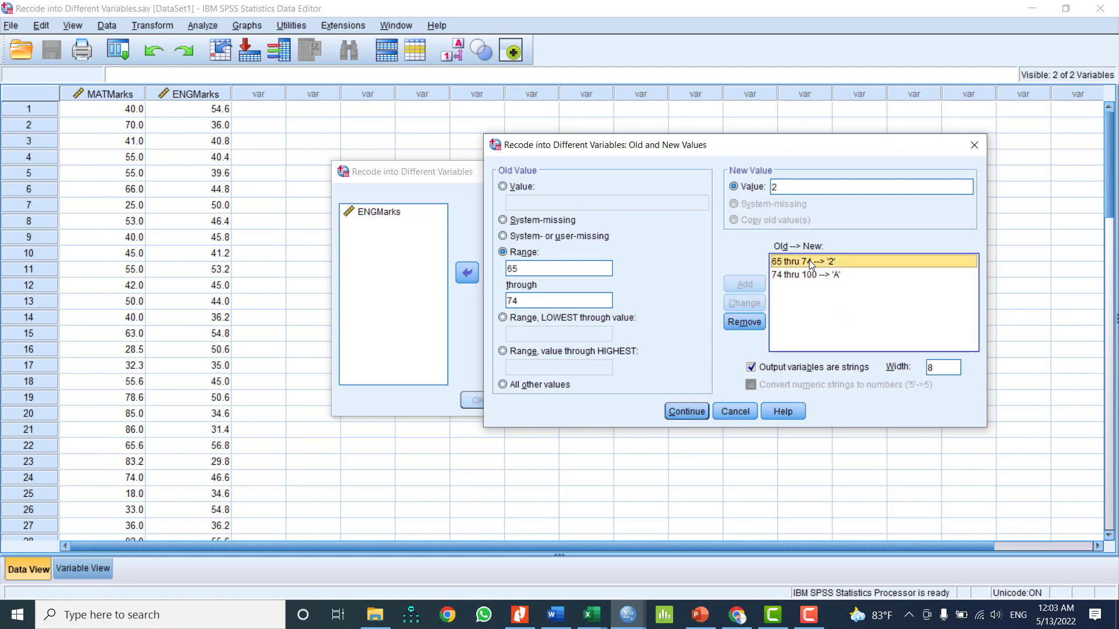
pyautogui.doubleClick(777, 186)
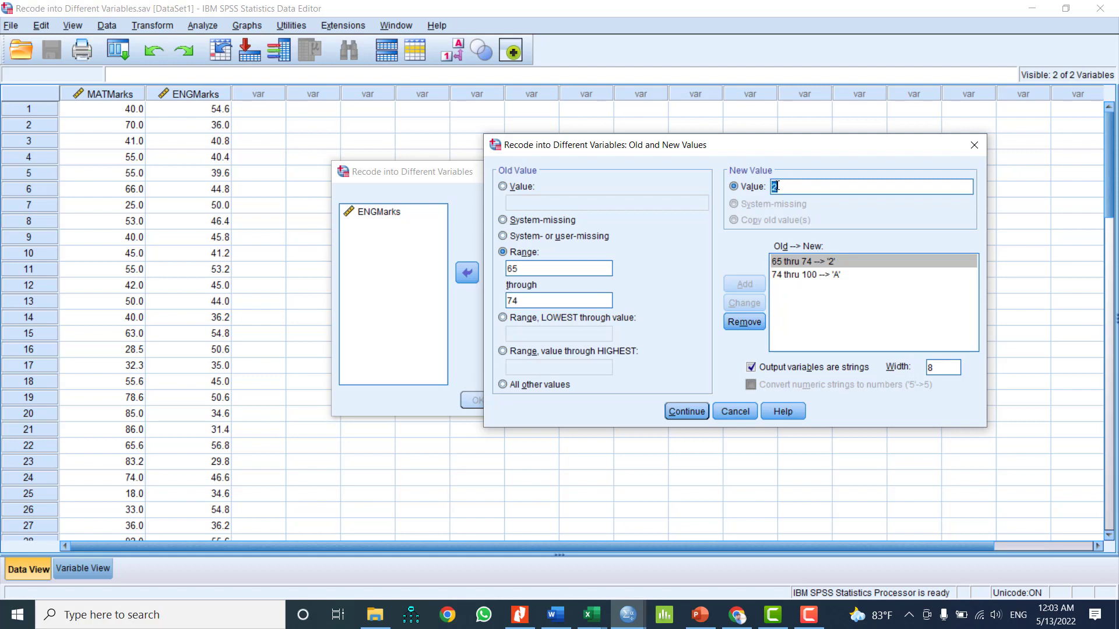
pyautogui.write('B')
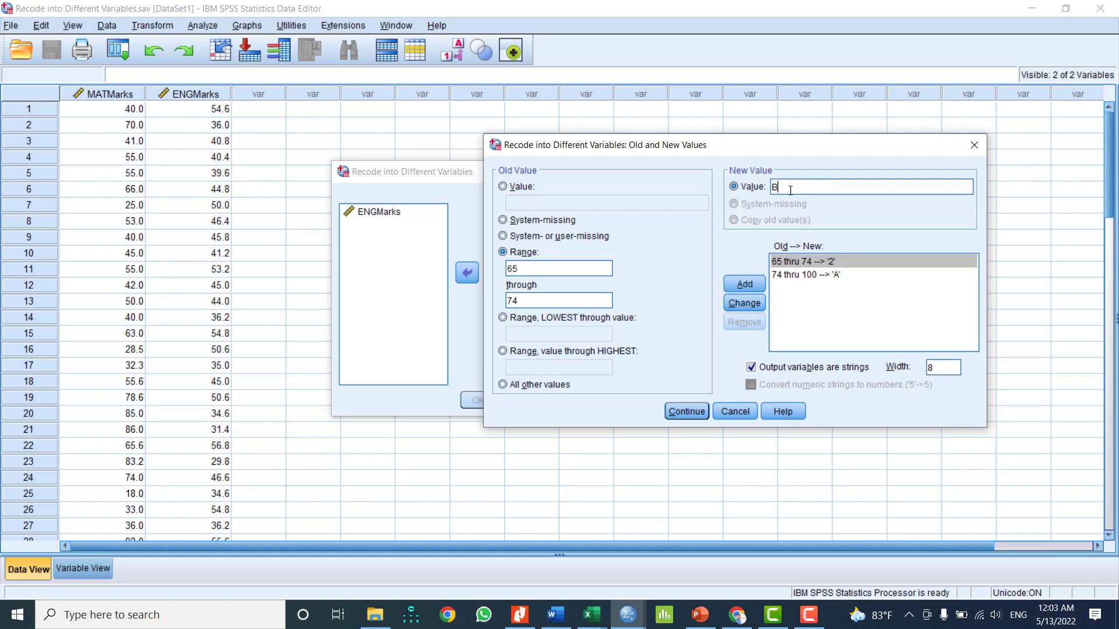
pyautogui.click(745, 285)
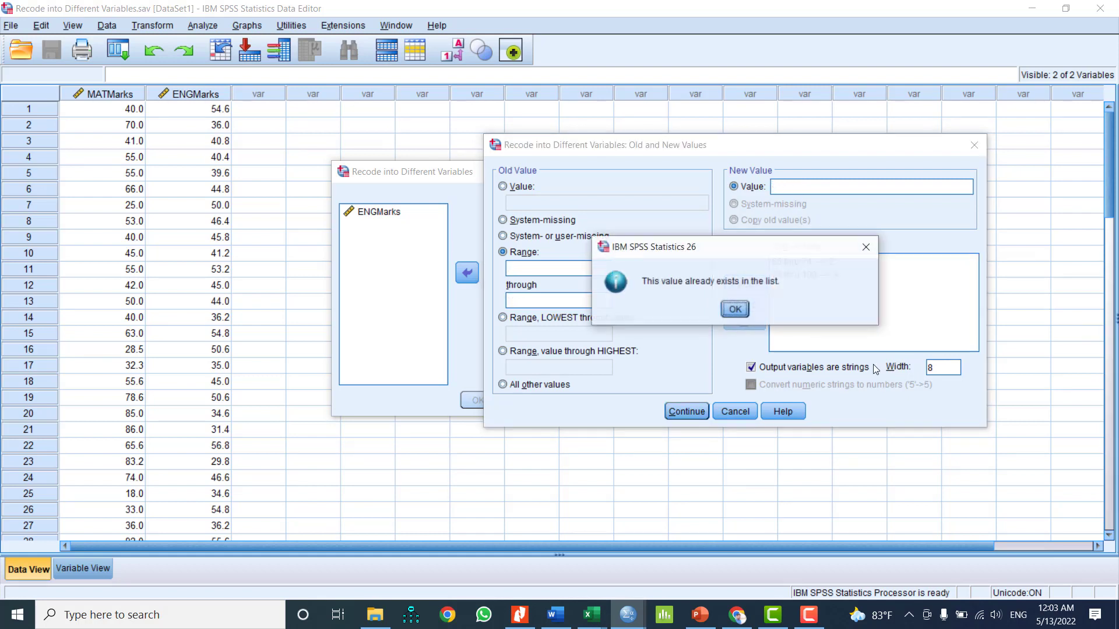
pyautogui.click(866, 248)
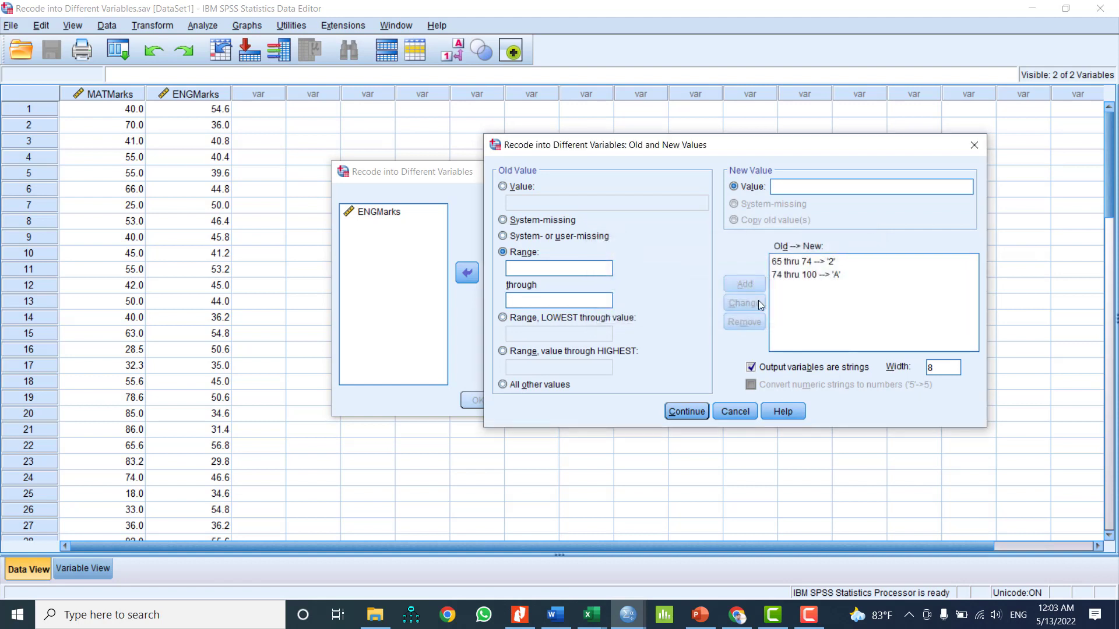
# Step: Change the new value of the 65 through 74 rule to B
pyautogui.click(804, 262)
pyautogui.doubleClick(783, 187)
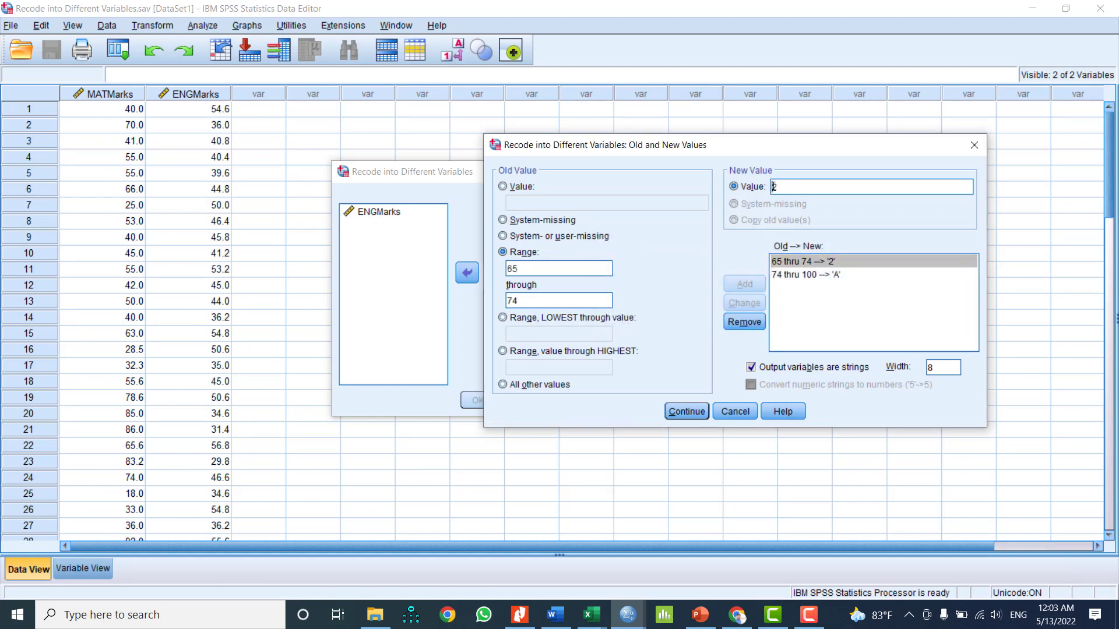
pyautogui.write('B')
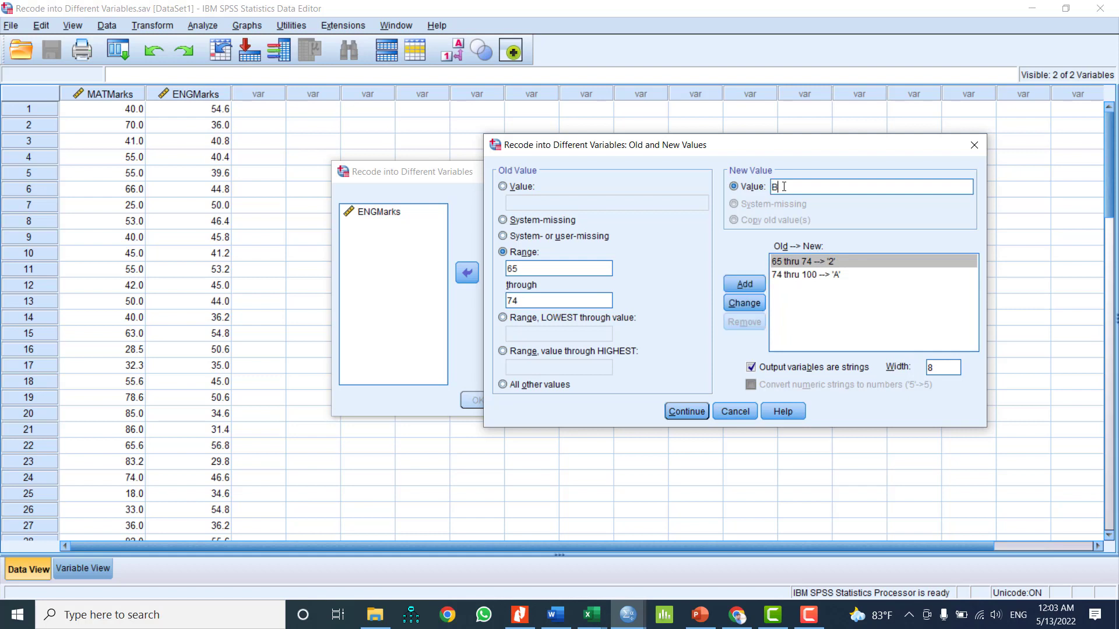
pyautogui.click(746, 303)
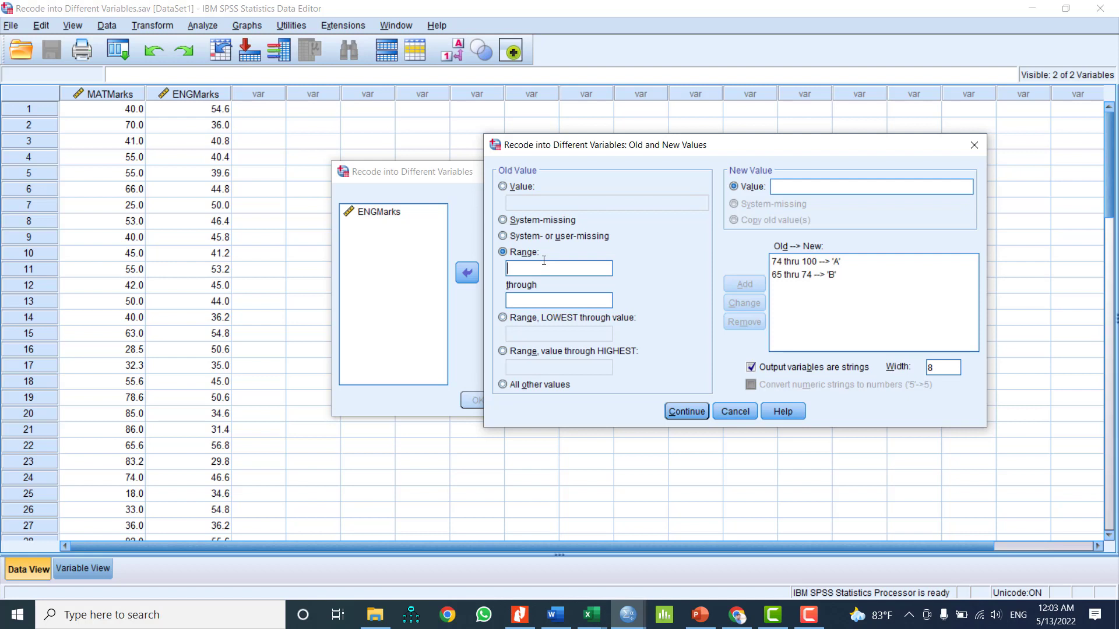
# Step: Add a rule recoding the range 50 through 64 to the new value C
pyautogui.write('50')
pyautogui.click(558, 302)
pyautogui.write('64')
pyautogui.write('C')
pyautogui.click(750, 283)
# Step: Add a rule recoding the range 35 through 49 to the new value D
pyautogui.write('35')
pyautogui.write('49')
pyautogui.click(782, 189)
pyautogui.write('D')
pyautogui.click(746, 285)
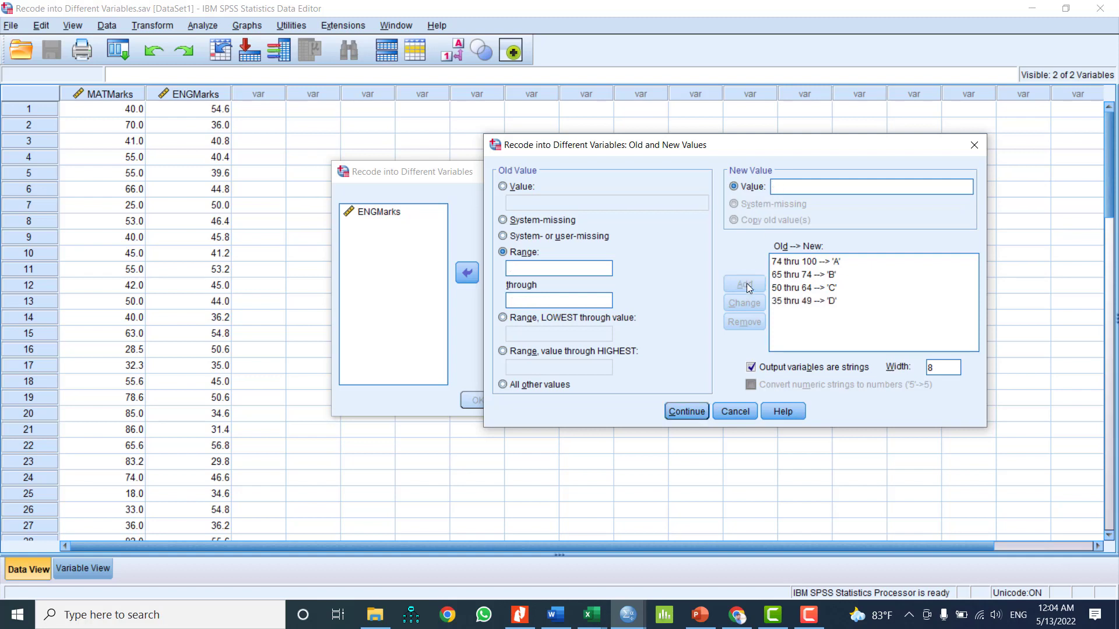
# Step: Add a rule recoding the range 0 through 34 to the new value F
pyautogui.click(541, 268)
pyautogui.write('0')
pyautogui.click(535, 298)
pyautogui.write('34')
pyautogui.click(792, 186)
pyautogui.write('F')
pyautogui.click(744, 284)
# Step: Accept the rules, run the recode of MATMarks into MATGrade and return to the data set window
pyautogui.click(696, 412)
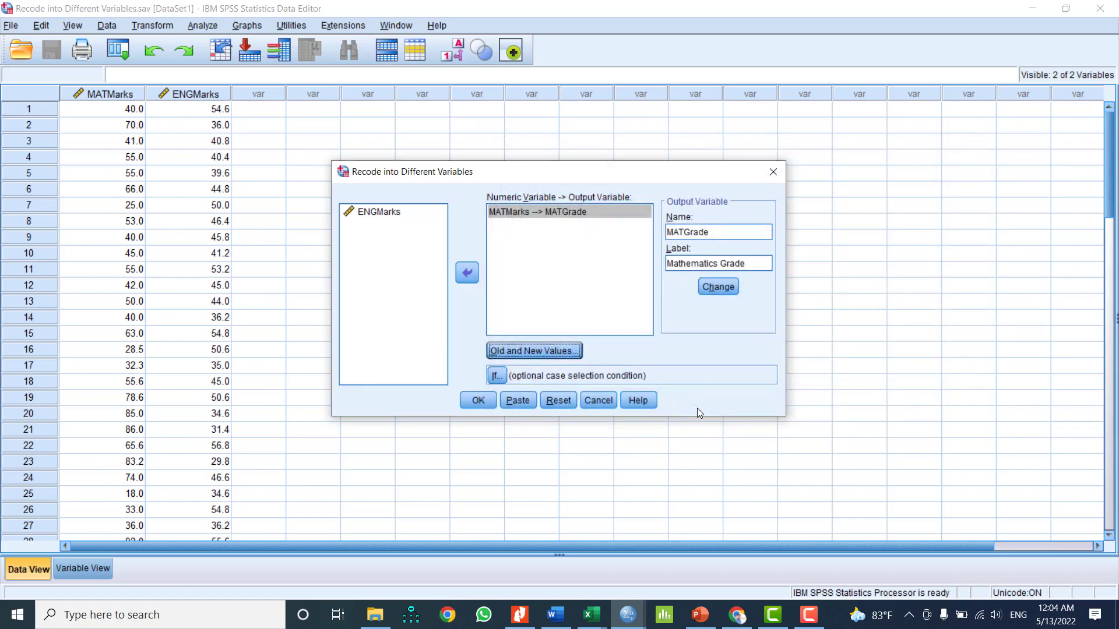
pyautogui.click(476, 401)
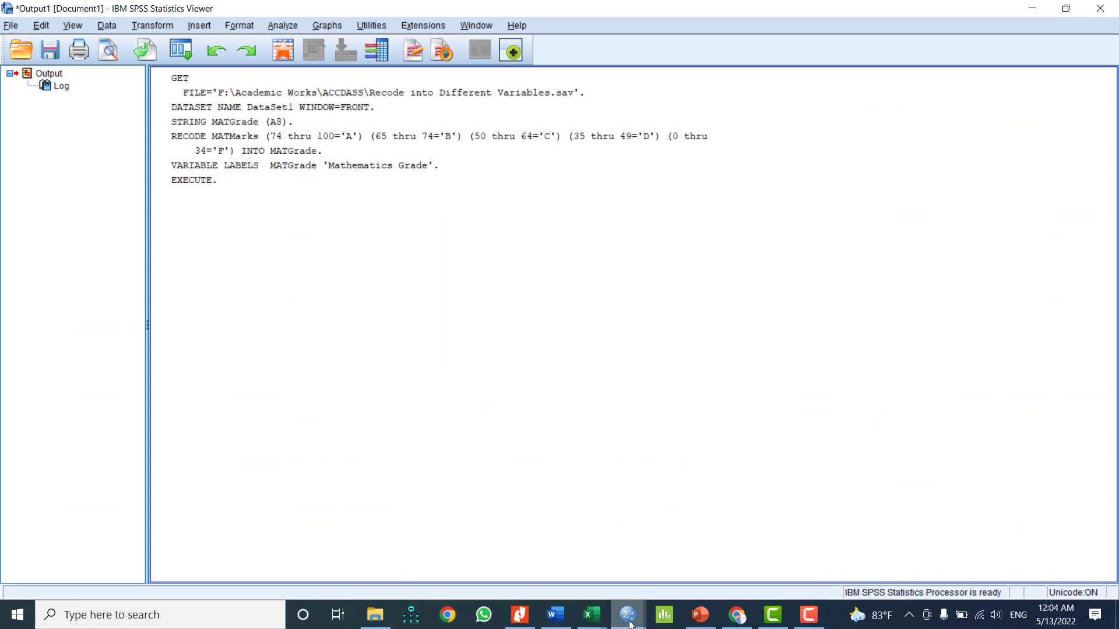
pyautogui.moveTo(643, 607)
pyautogui.click(672, 562)
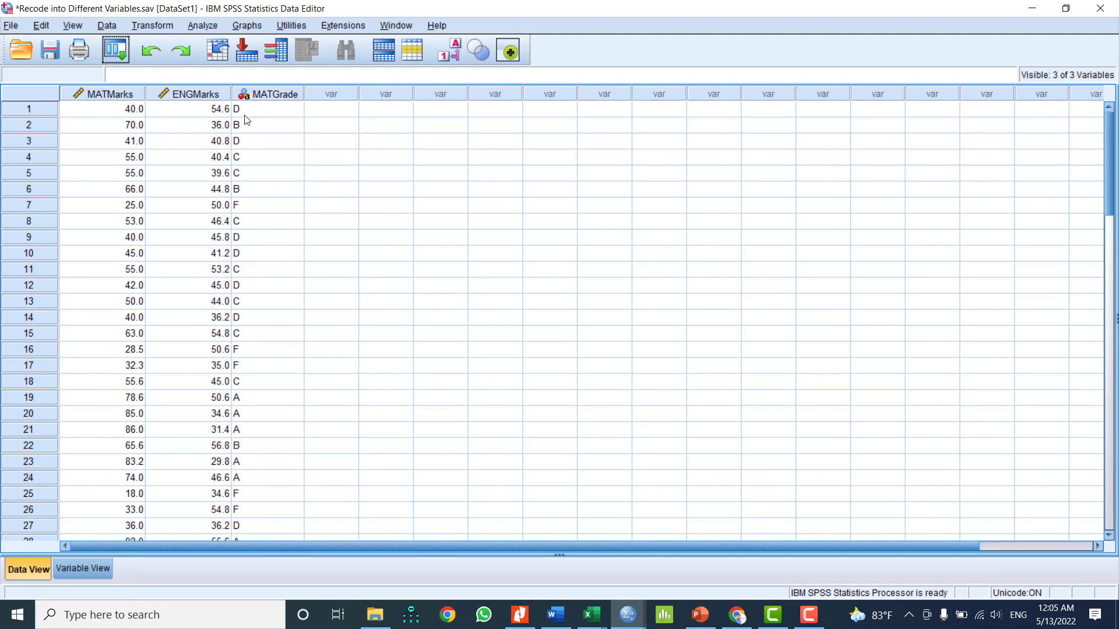
# Step: Set the alignment of the MATGrade variable to Right and return to the data values
pyautogui.moveTo(248, 97)
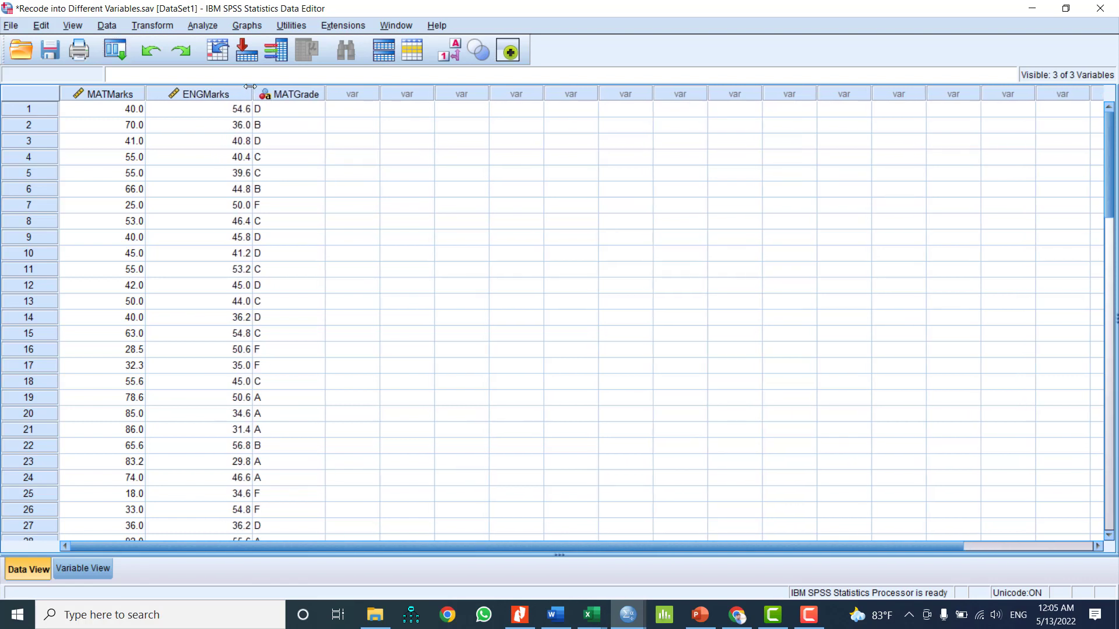
pyautogui.click(251, 94)
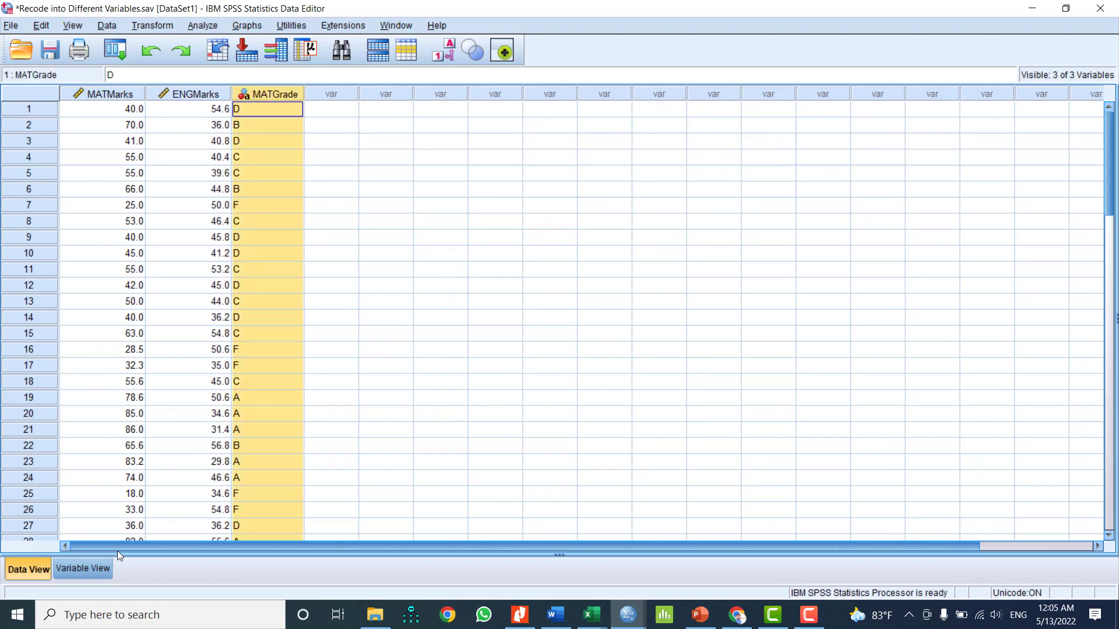
pyautogui.click(103, 568)
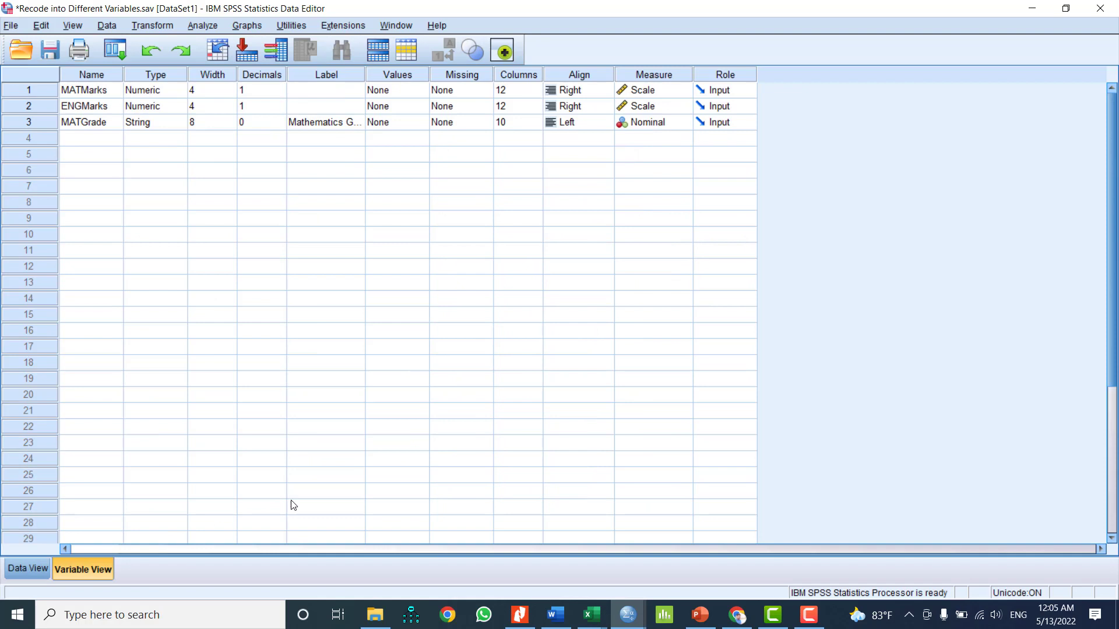
pyautogui.click(602, 124)
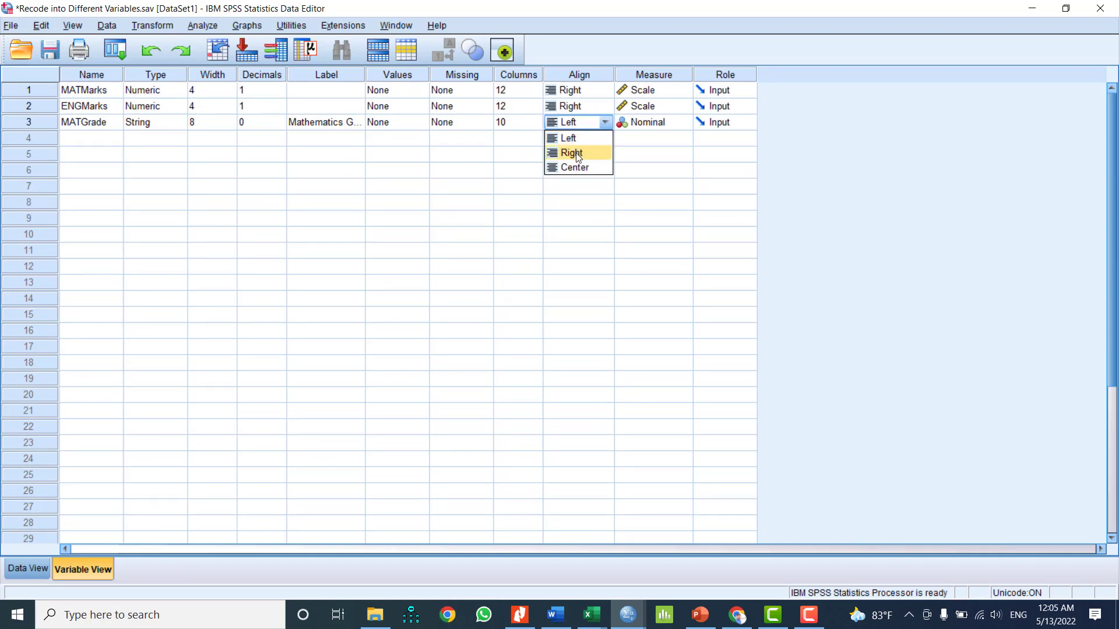
pyautogui.click(578, 154)
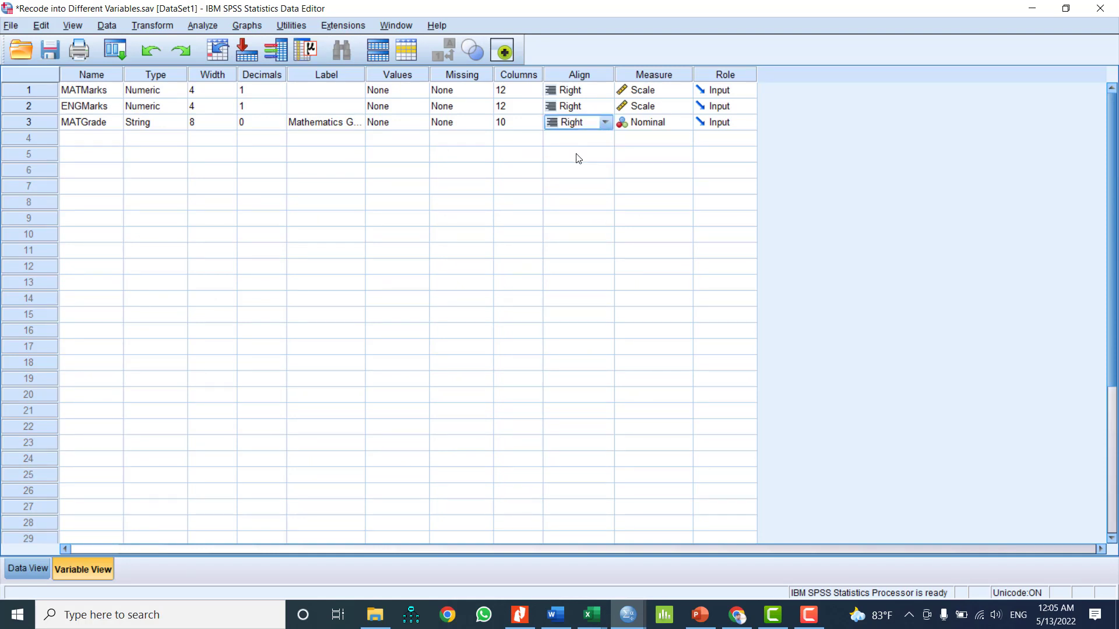
pyautogui.click(28, 568)
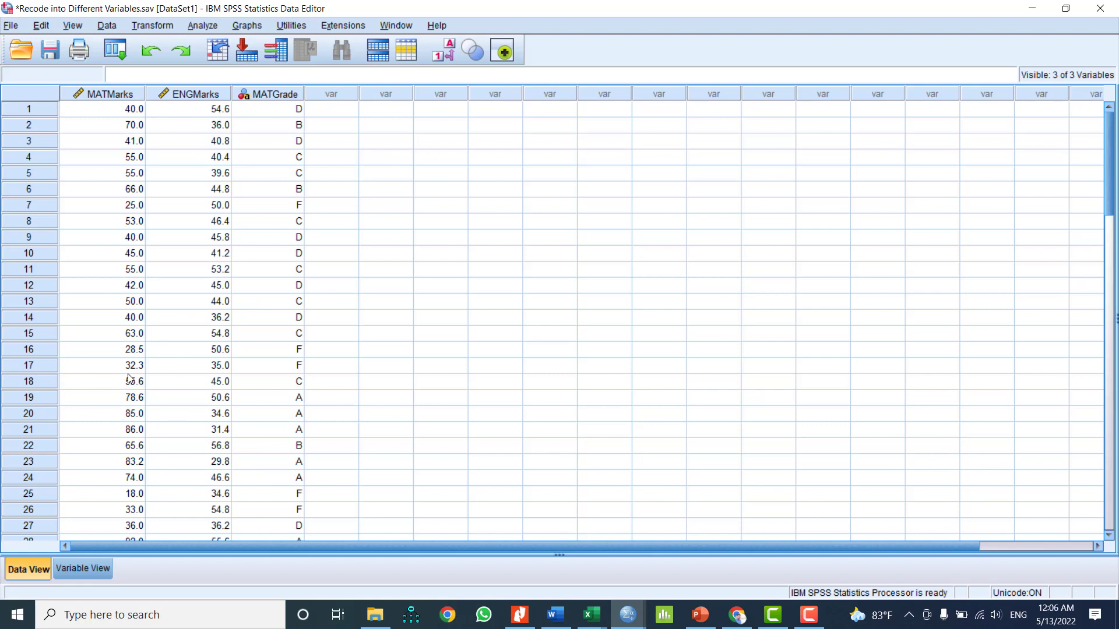
# Step: Reopen Recode into Different Variables and replace MATMarks with ENGMarks as the input variable
pyautogui.click(153, 28)
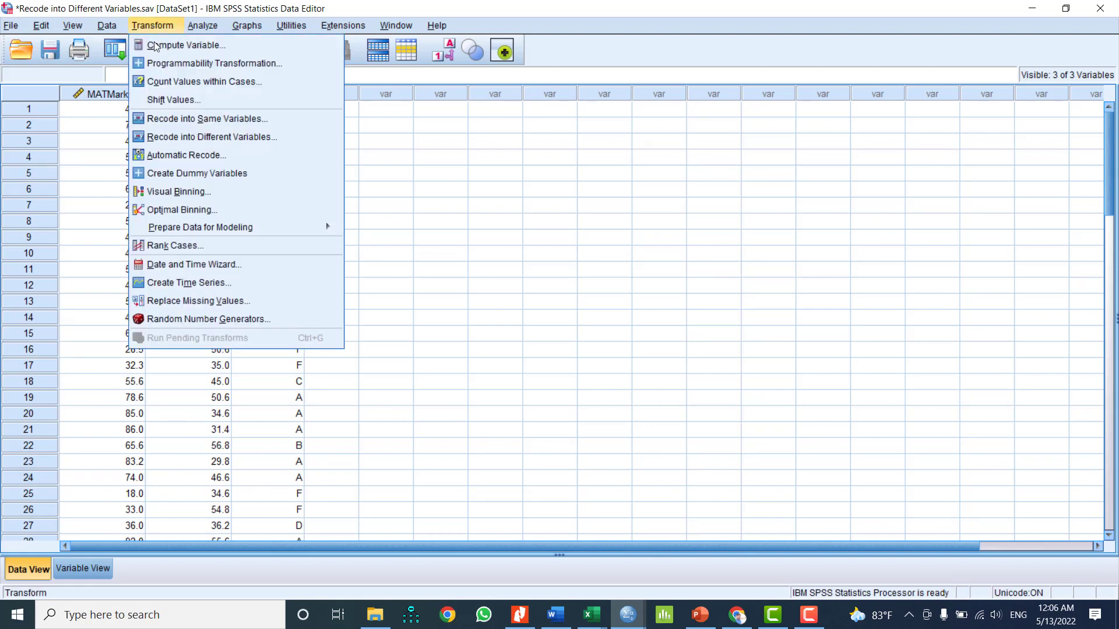
pyautogui.click(162, 138)
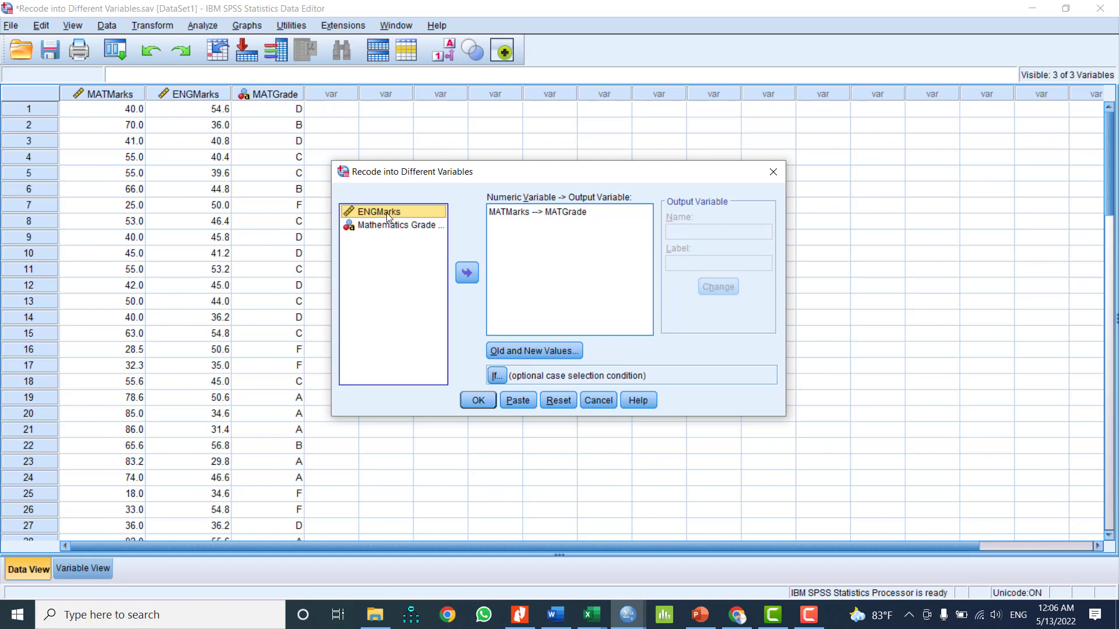
pyautogui.click(502, 212)
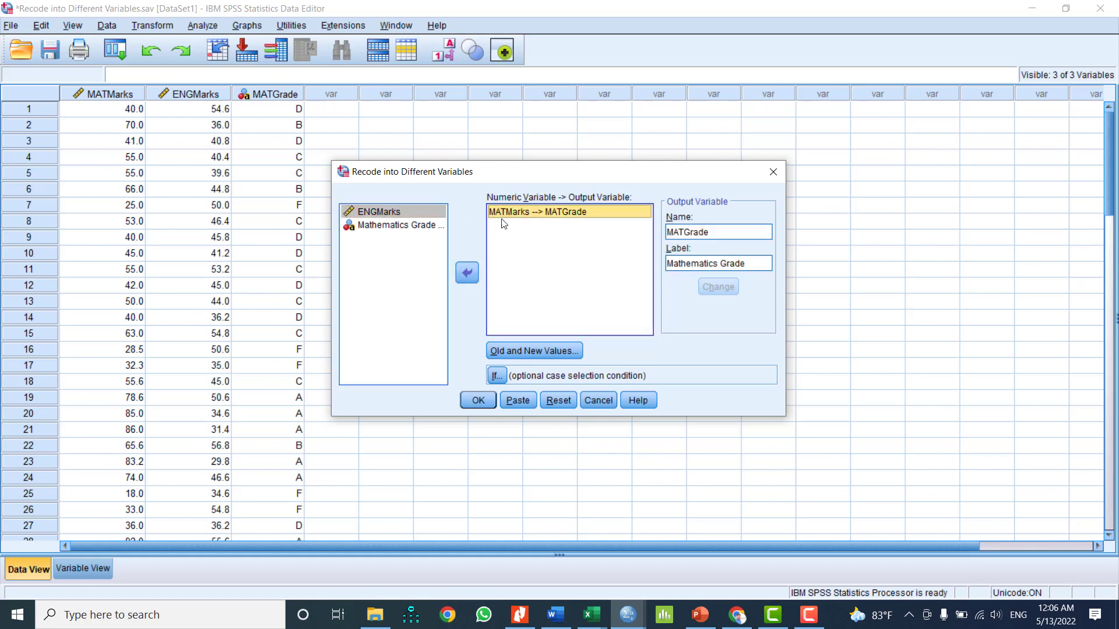
pyautogui.click(464, 280)
pyautogui.click(384, 226)
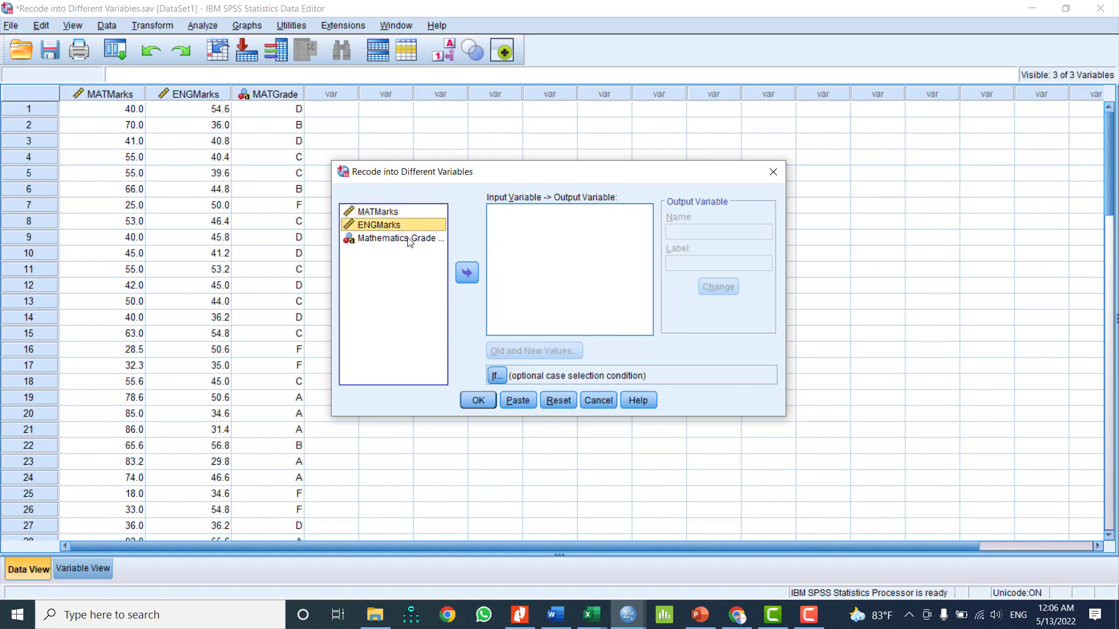
pyautogui.click(467, 275)
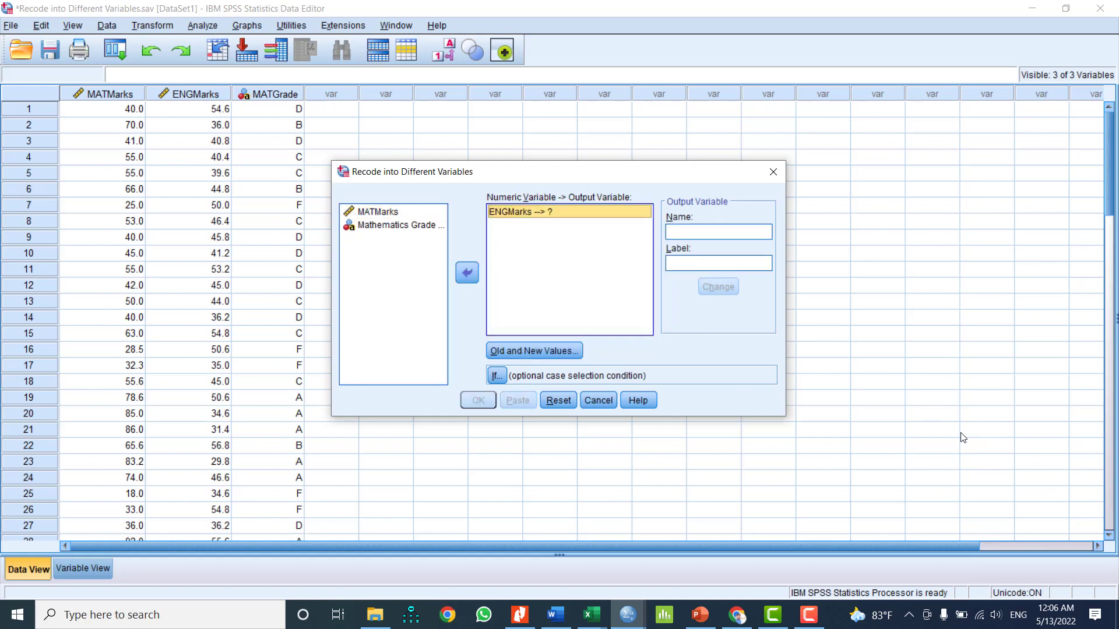
# Step: Name the output variable for ENGMarks ENGGrade and apply the name
pyautogui.click(693, 230)
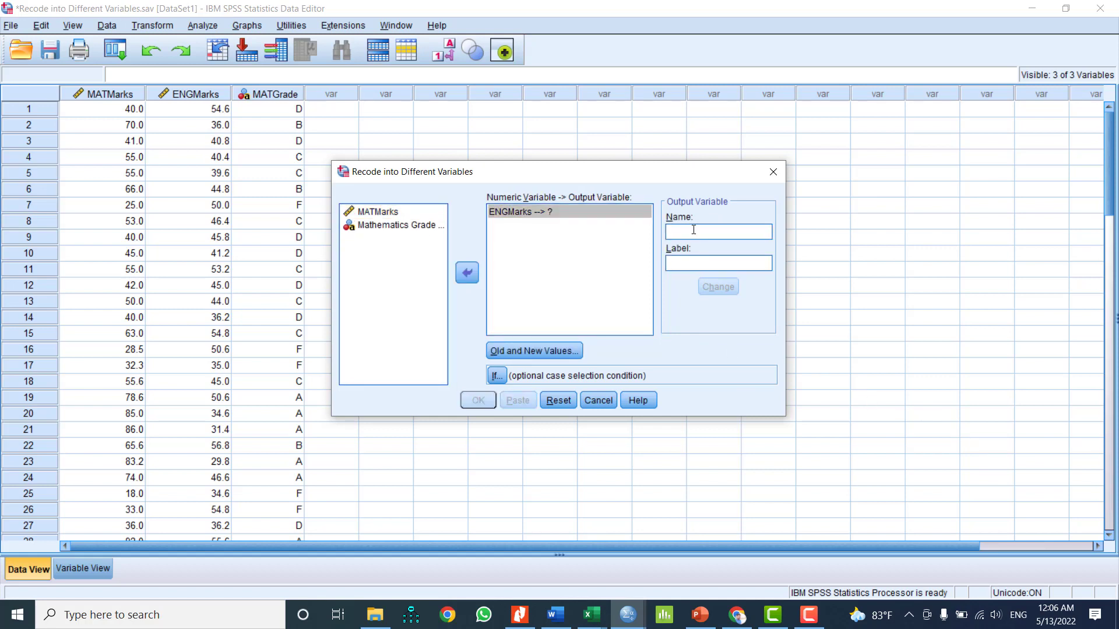
pyautogui.write('ENGGrade')
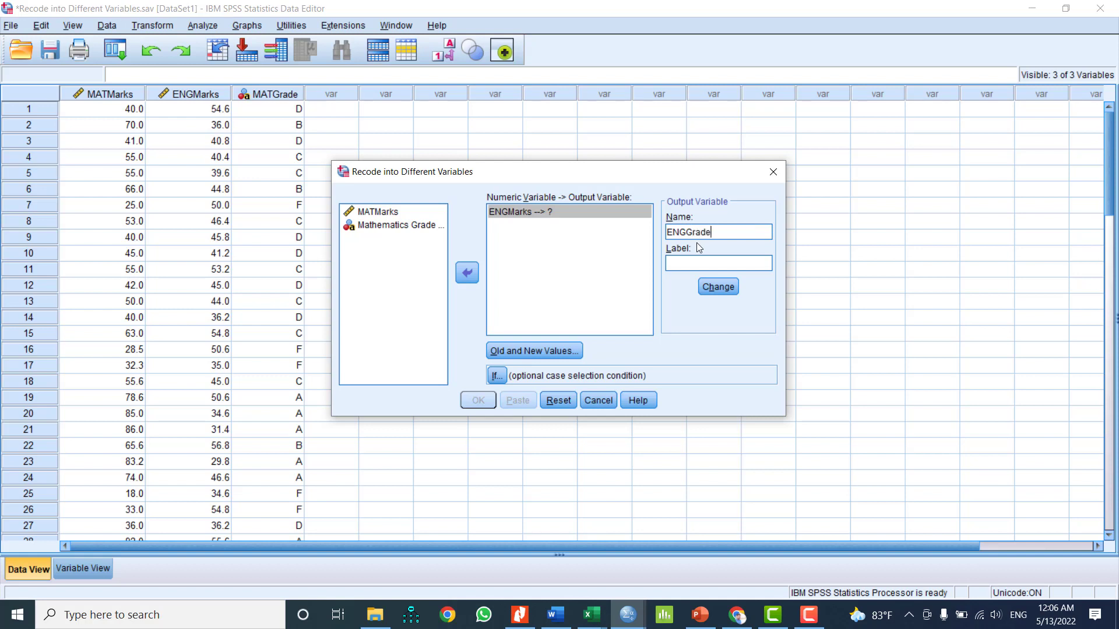
pyautogui.click(718, 287)
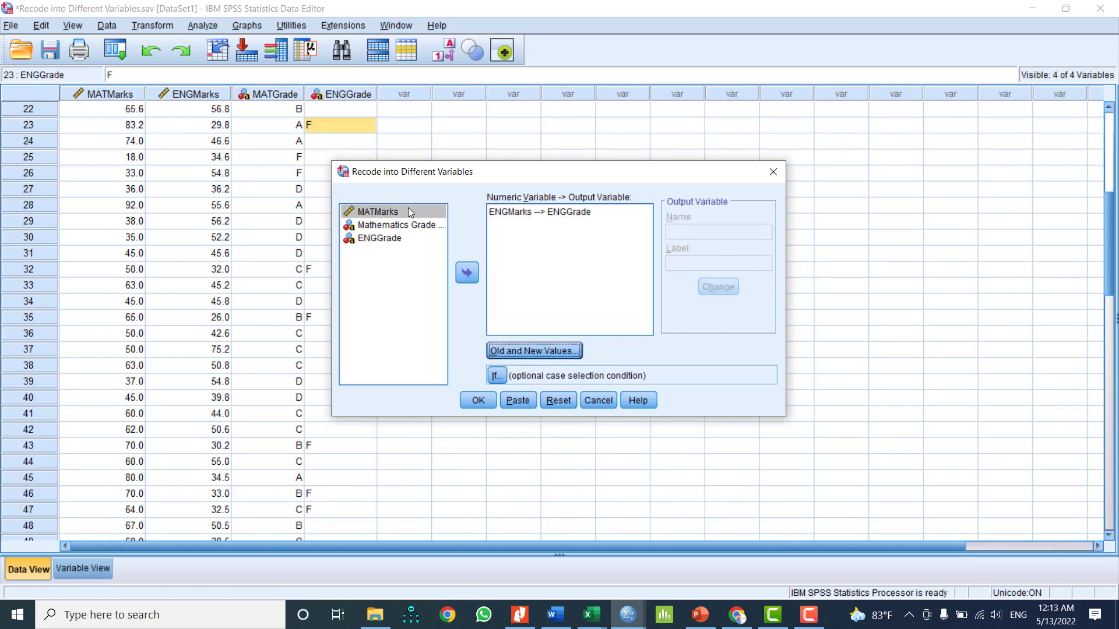
# Step: Run the recode of ENGMarks into ENGGrade with the existing grade rules and return to the data set window
pyautogui.click(512, 352)
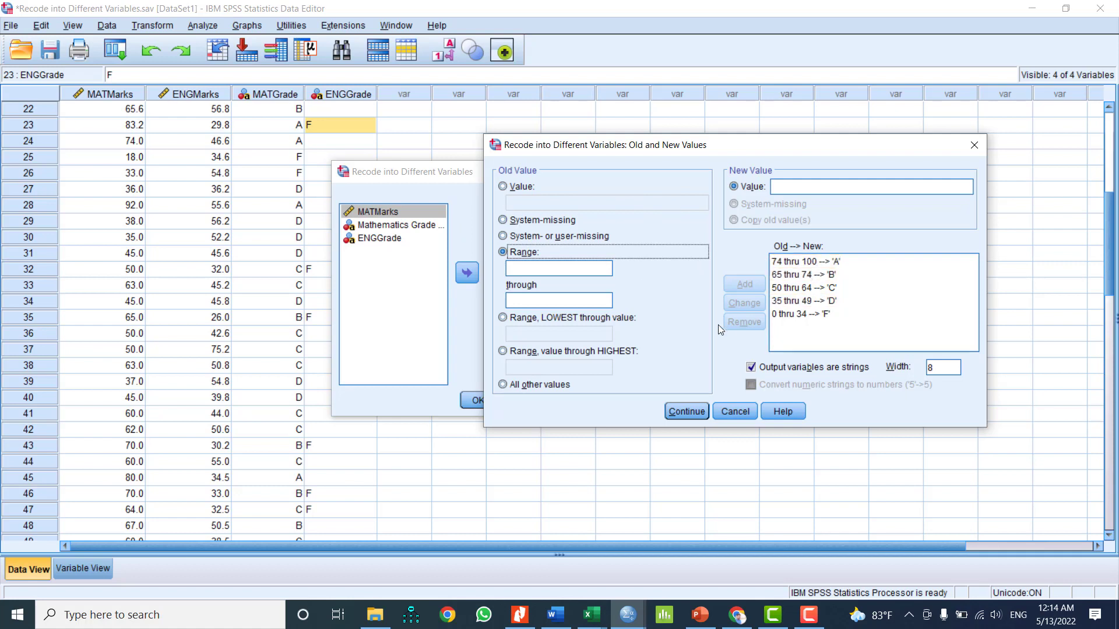
pyautogui.click(686, 412)
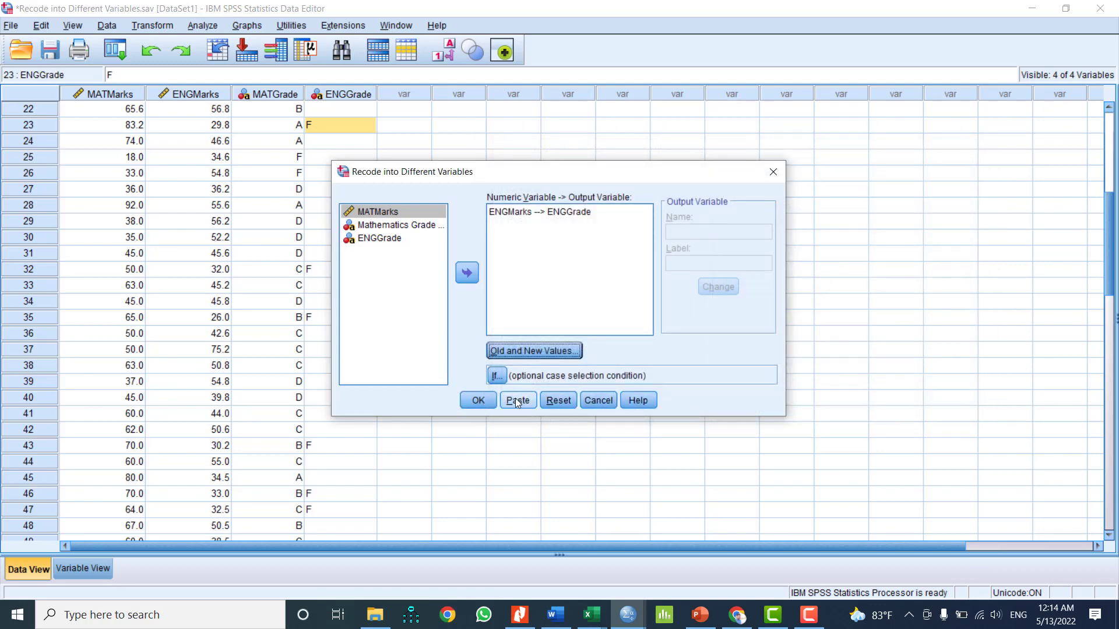
pyautogui.click(475, 401)
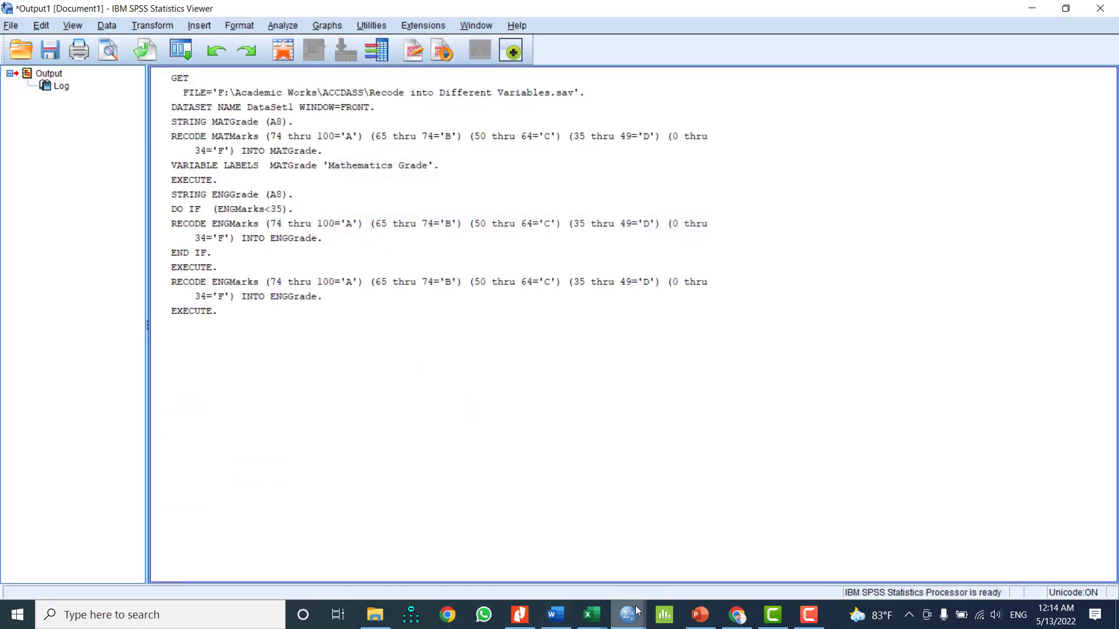
pyautogui.moveTo(630, 613)
pyautogui.click(673, 553)
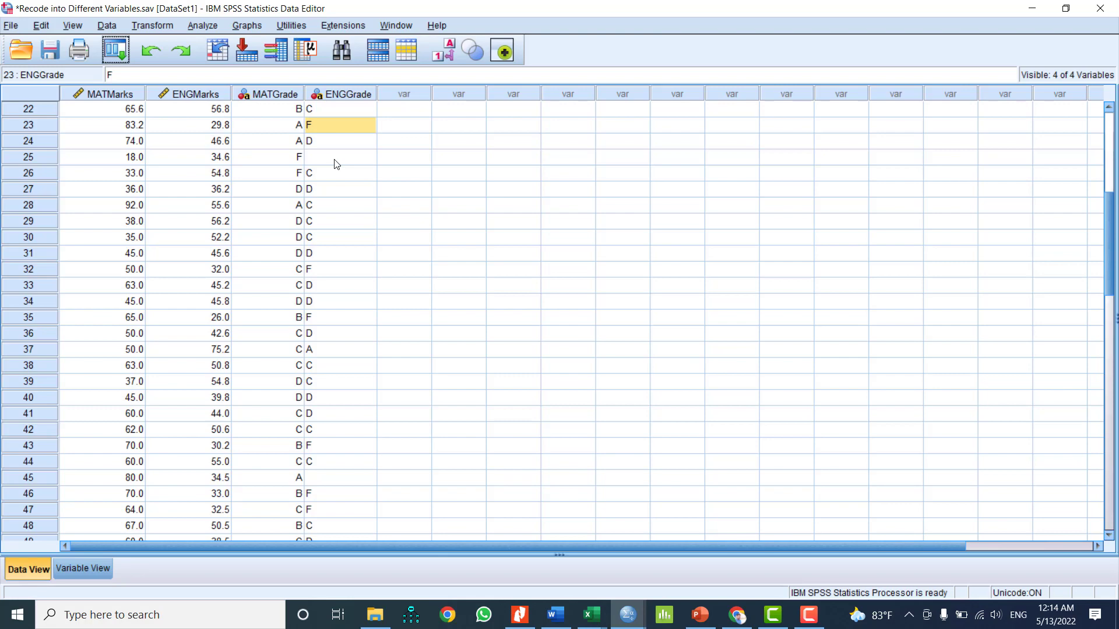
# Step: Reopen Recode into Different Variables and review the old and new value rules used for ENGGrade
pyautogui.click(121, 54)
pyautogui.click(142, 73)
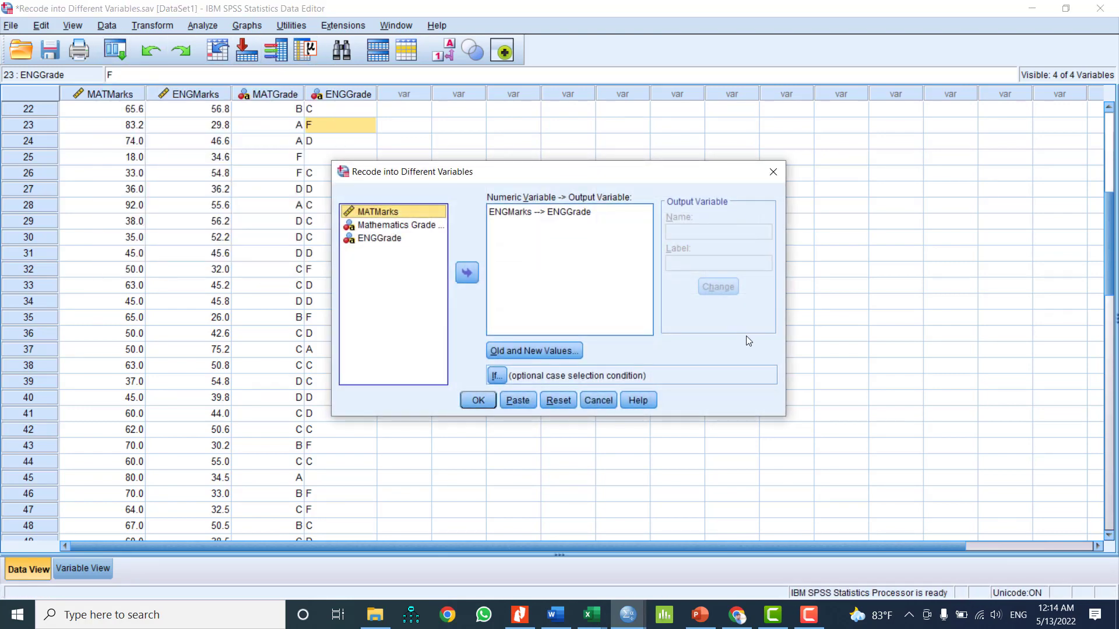
pyautogui.click(519, 352)
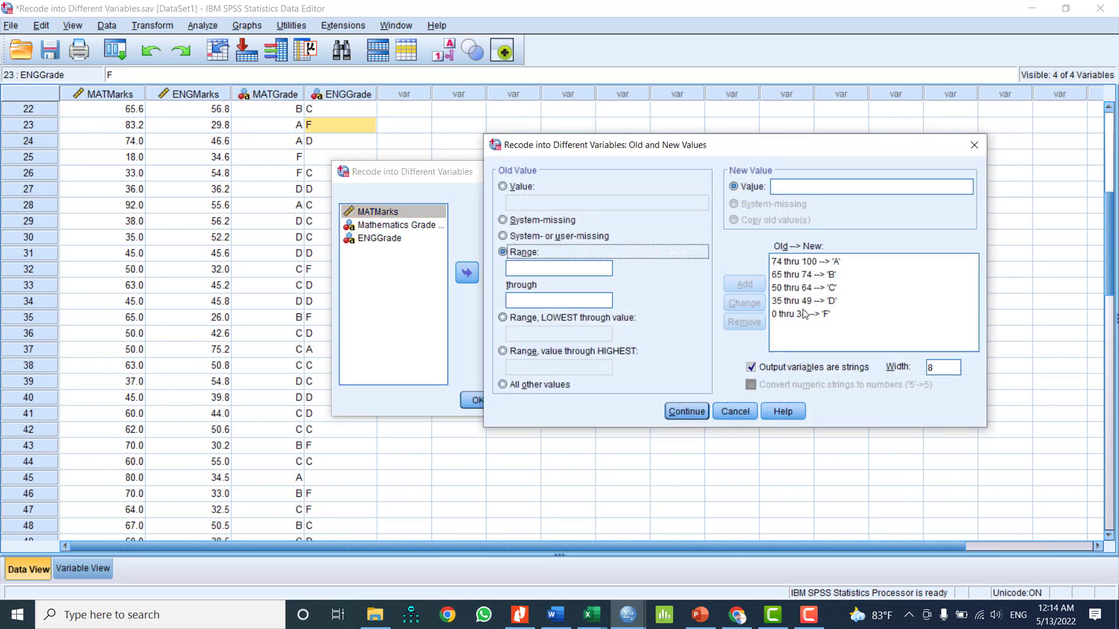
pyautogui.click(807, 320)
pyautogui.click(687, 412)
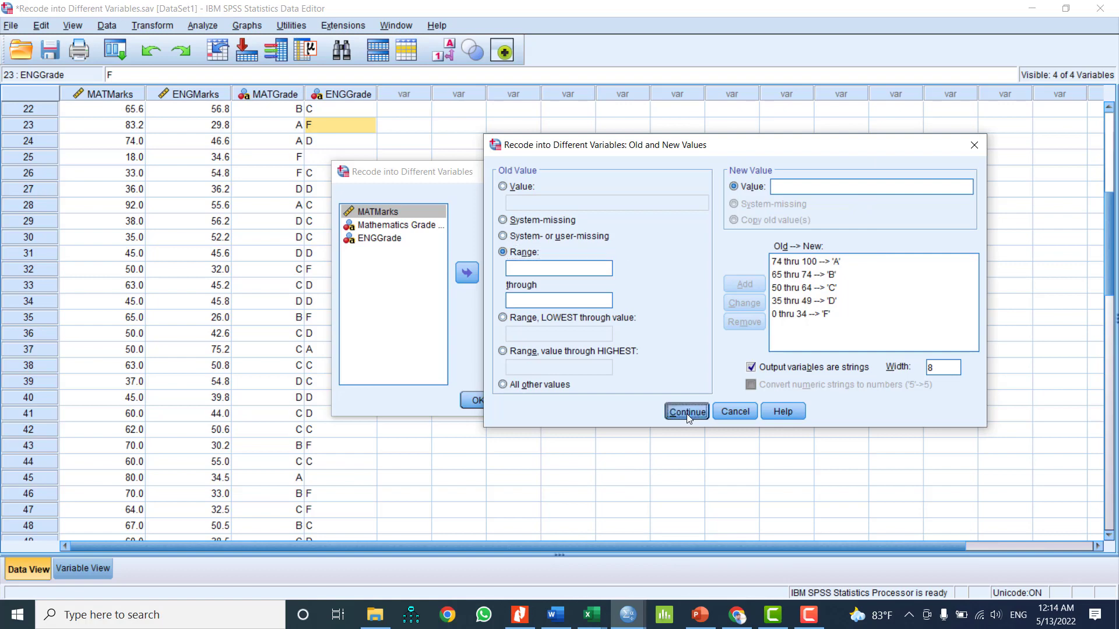
# Step: Move the recode dialog aside and compare the ENGMarks and ENGGrade values, particularly in row 25
pyautogui.moveTo(590, 166); pyautogui.dragTo(978, 155)
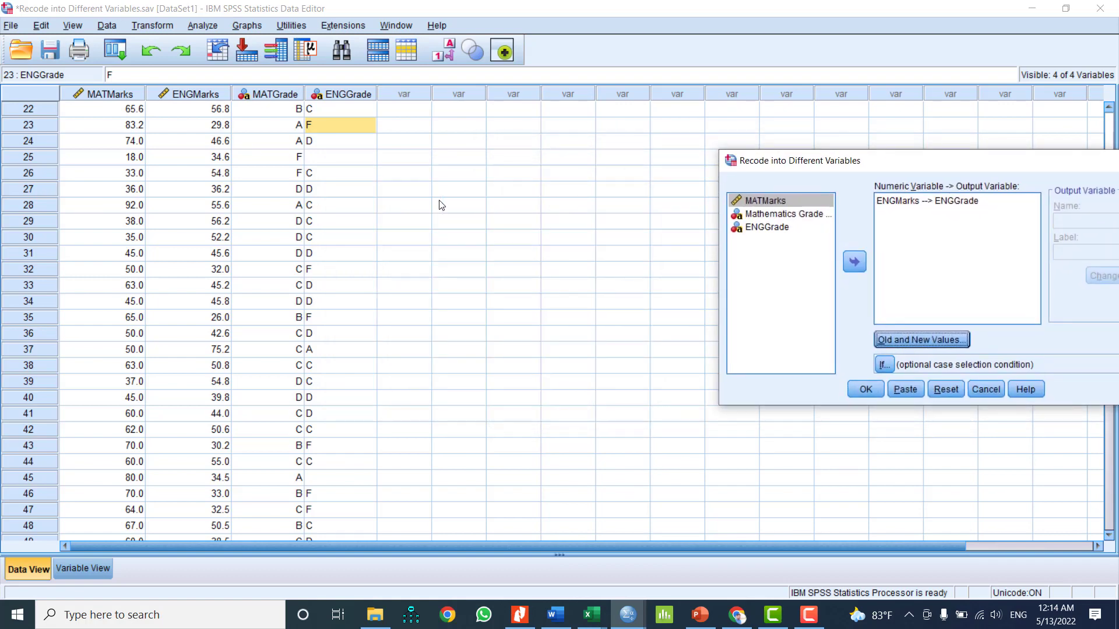
pyautogui.click(320, 158)
pyautogui.scroll(5, 295, 250)
pyautogui.scroll(2, 292, 254)
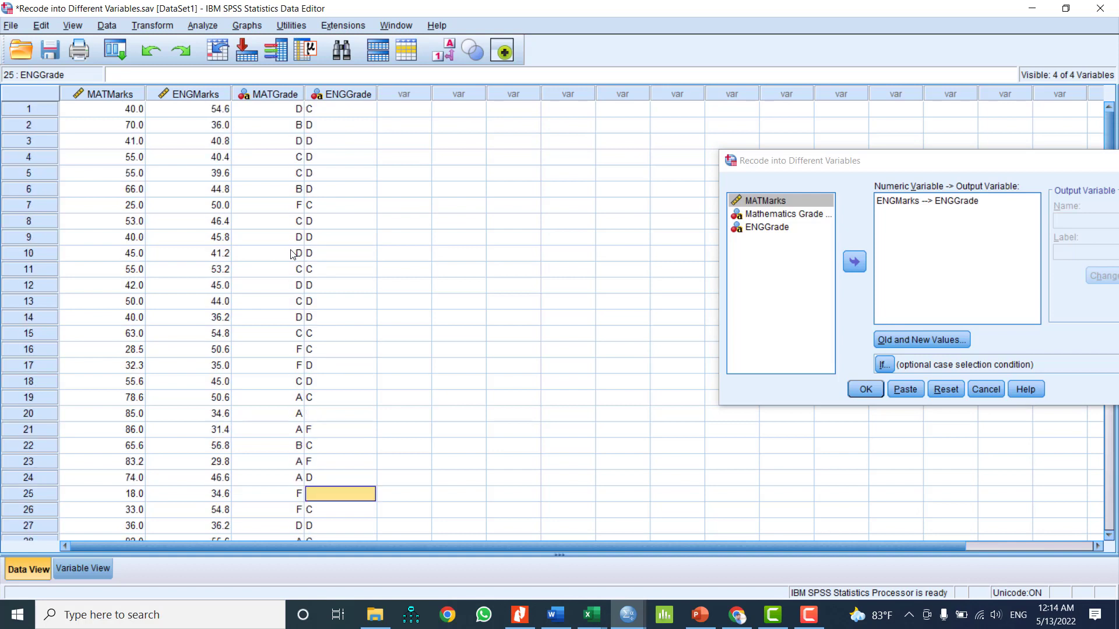
pyautogui.scroll(-4, 334, 411)
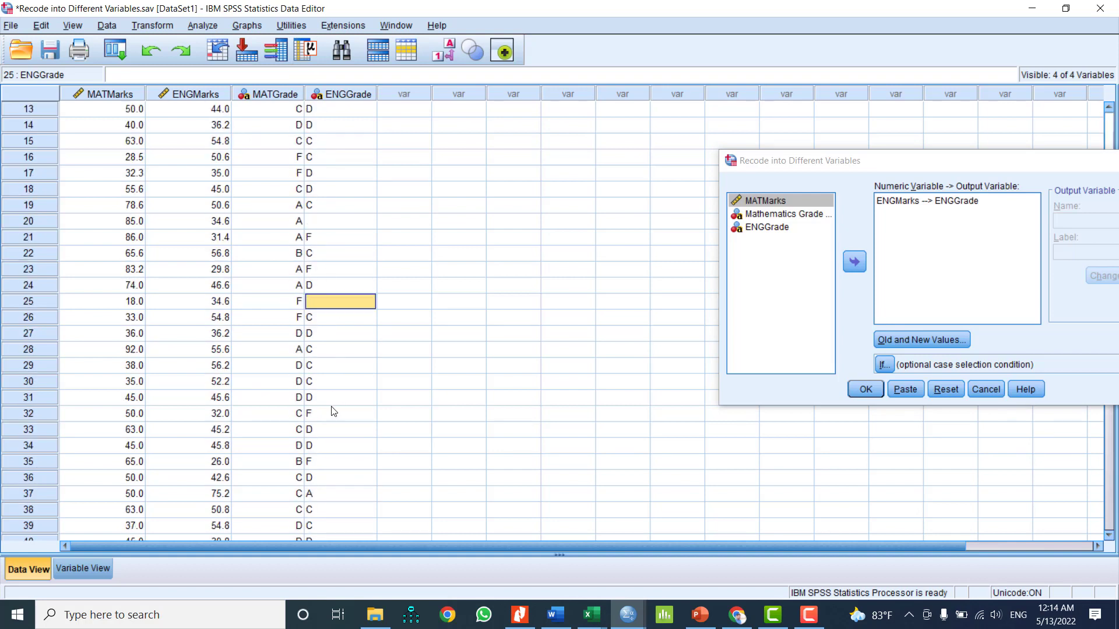
pyautogui.click(218, 304)
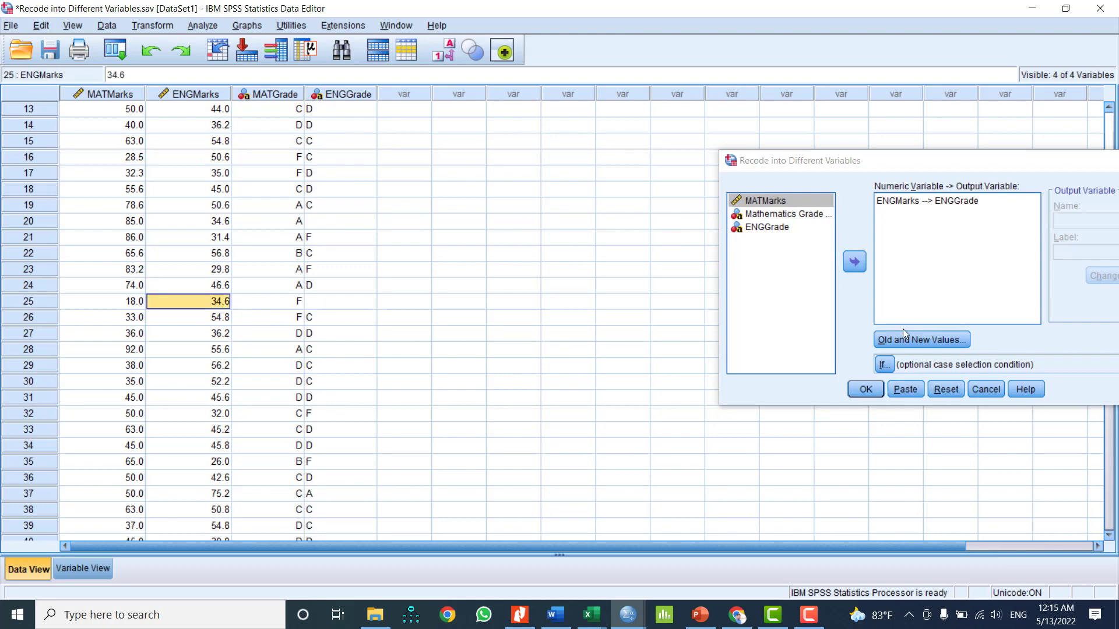
# Step: Change the old value range for grade F to 0 through 34.9 in the recode rules for ENGGrade
pyautogui.click(914, 342)
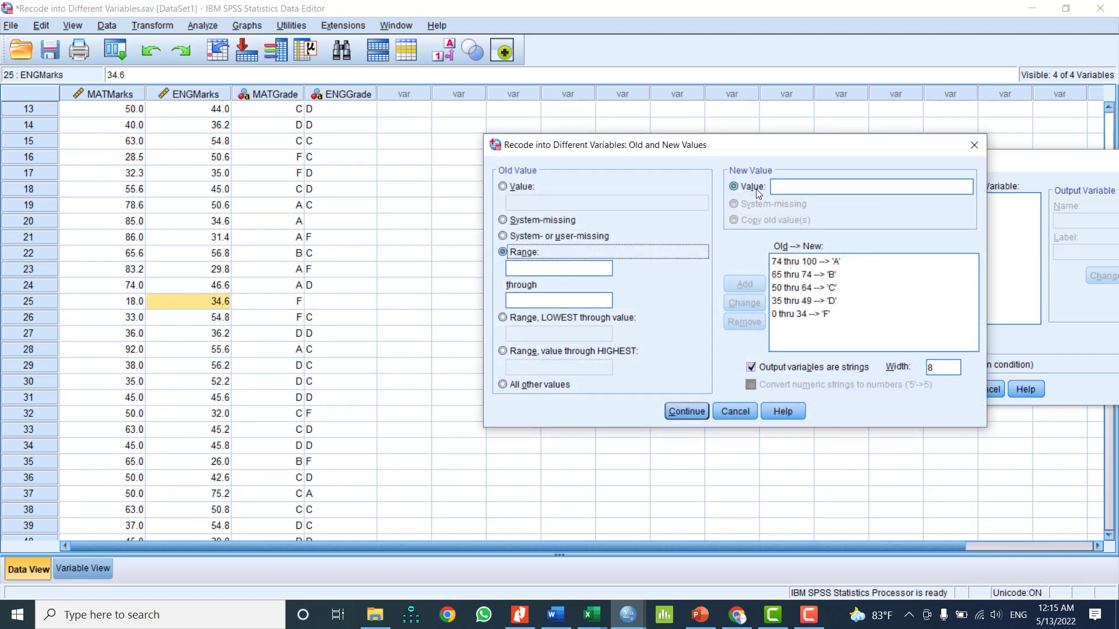
pyautogui.click(806, 316)
pyautogui.click(807, 316)
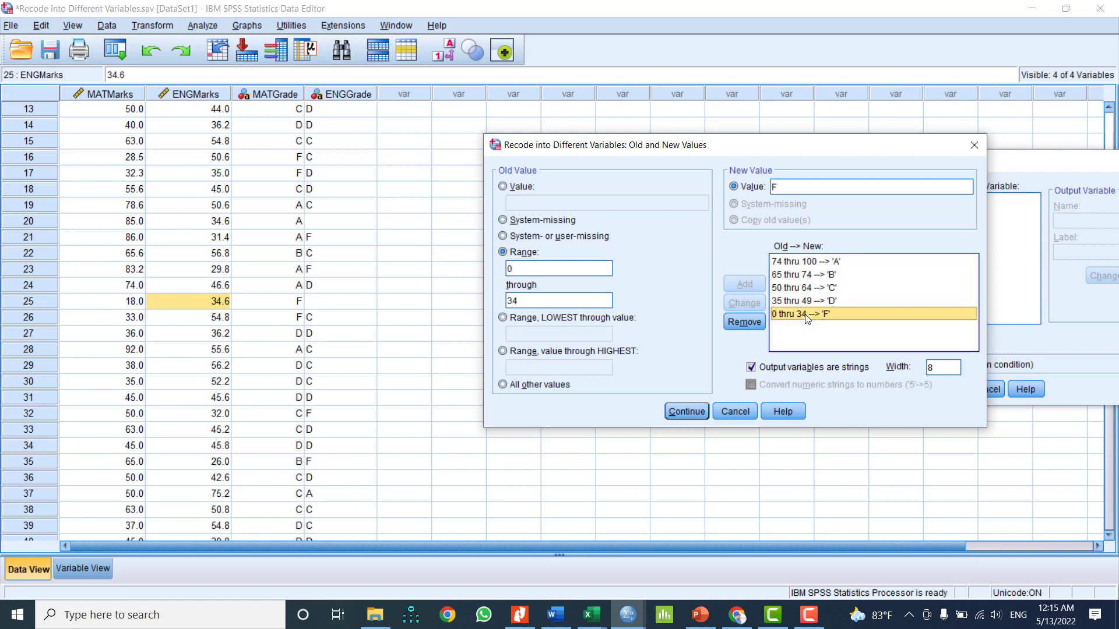
pyautogui.doubleClick(543, 303)
pyautogui.click(533, 299)
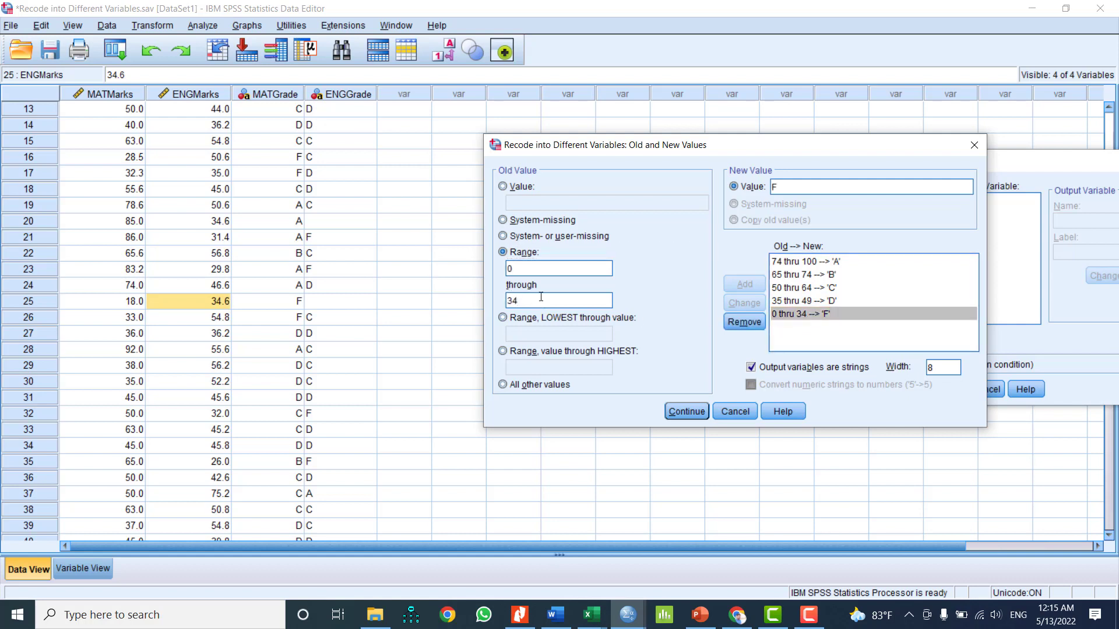
pyautogui.write('.9')
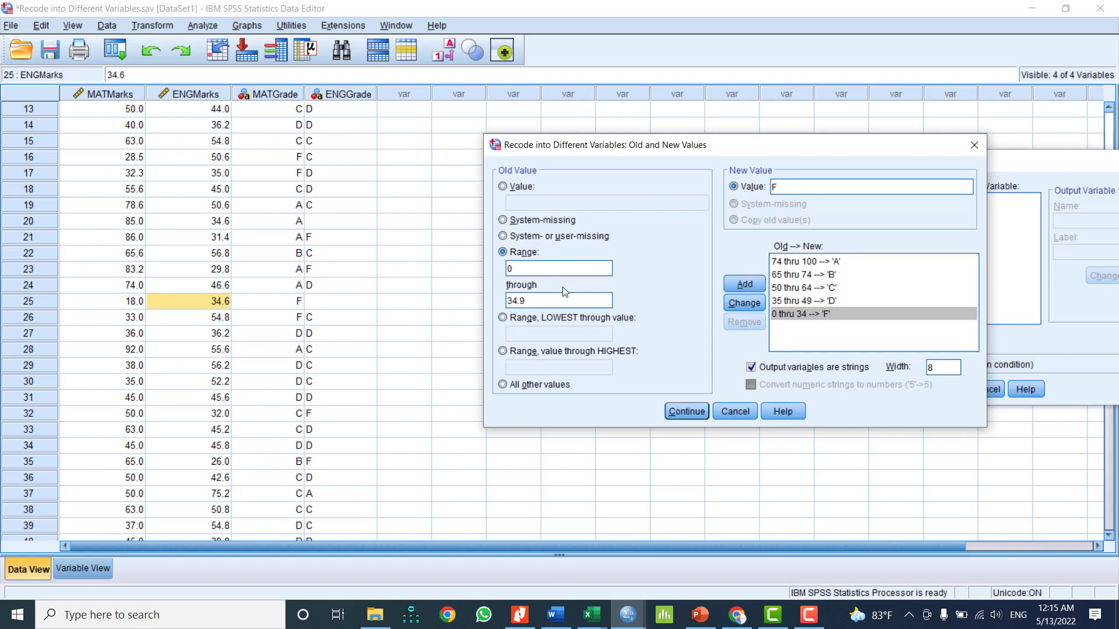
pyautogui.click(744, 303)
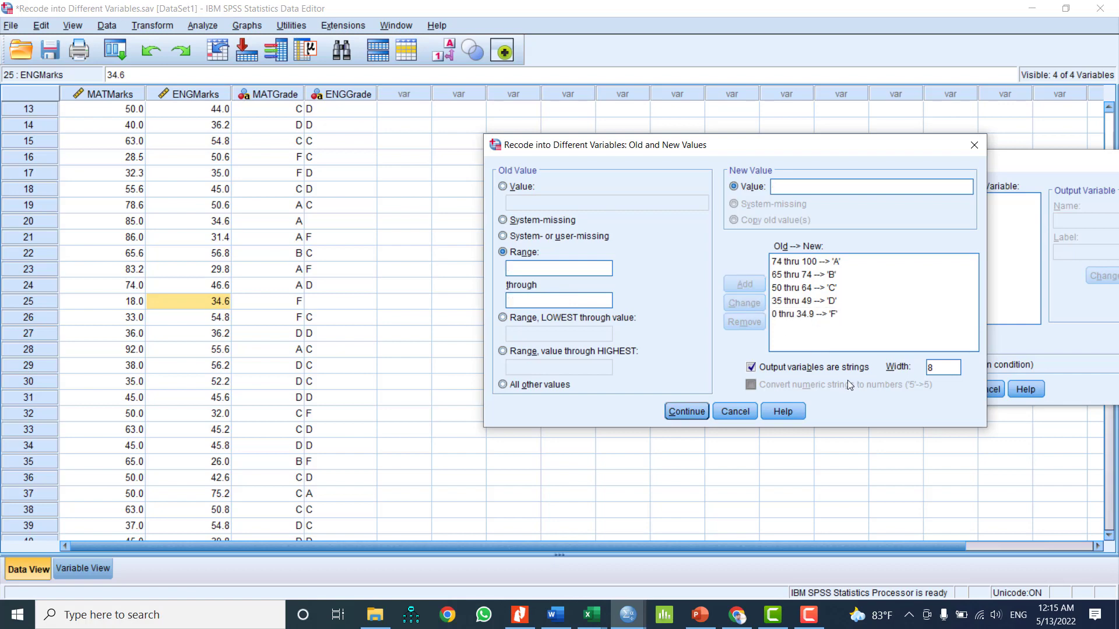
# Step: Run the ENGMarks recode with the revised rules and check the ENGGrade column throughout the data set
pyautogui.click(686, 412)
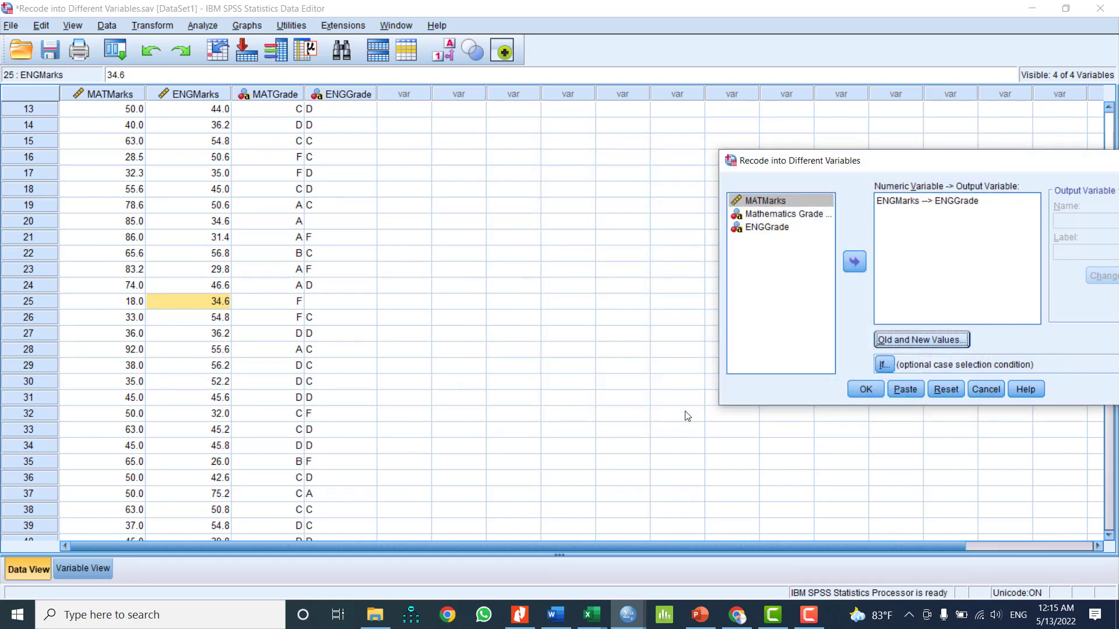
pyautogui.click(866, 390)
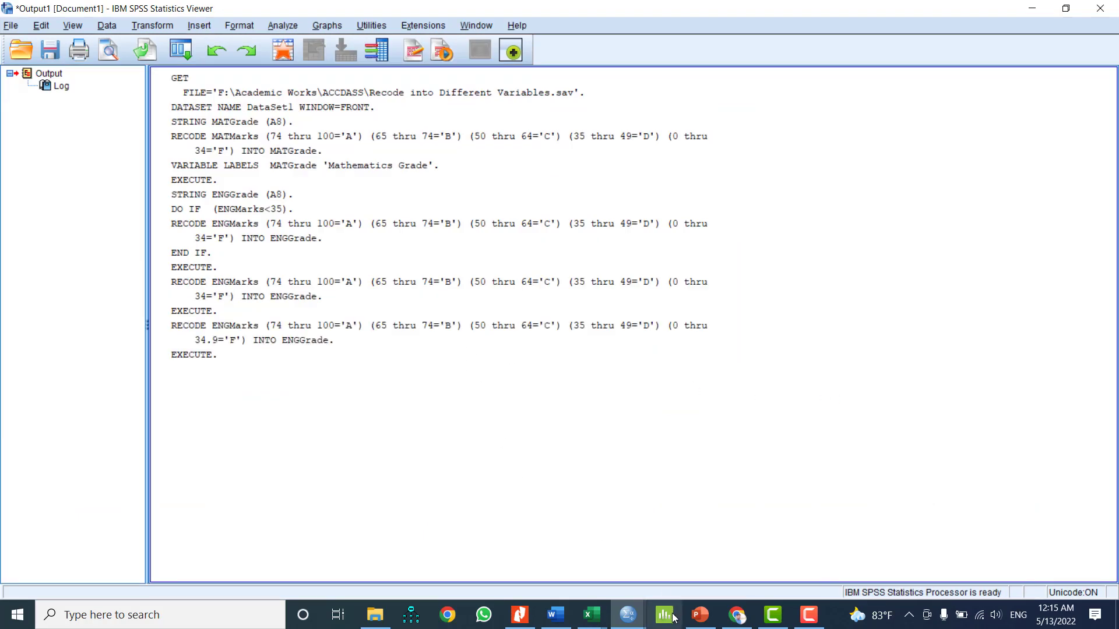
pyautogui.moveTo(628, 612)
pyautogui.click(690, 555)
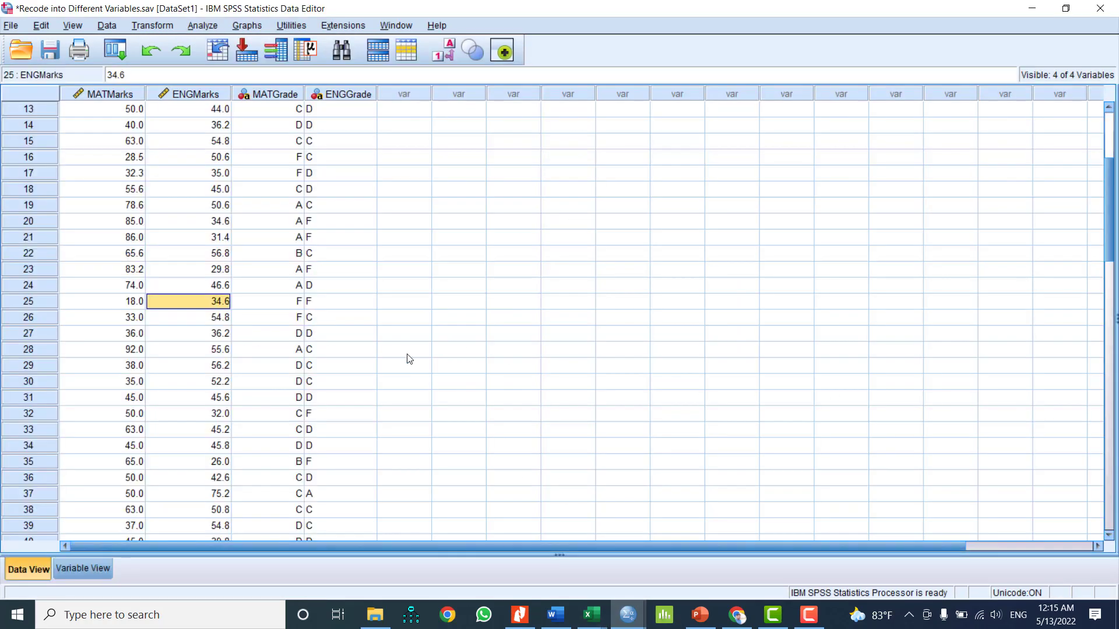
pyautogui.scroll(-9, 330, 457)
pyautogui.scroll(-9, 330, 465)
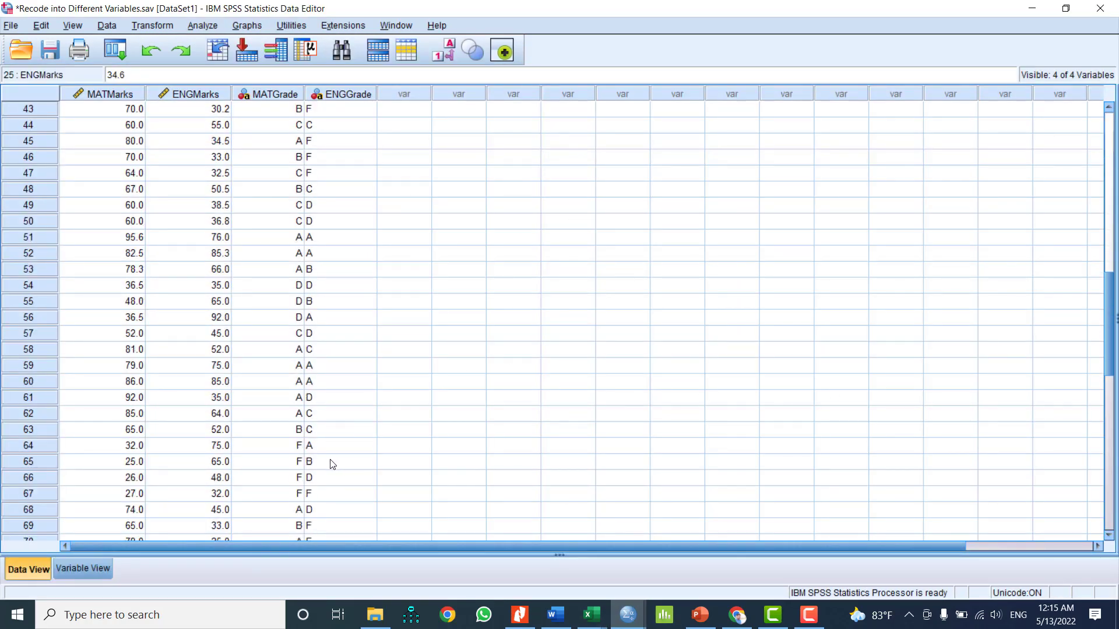
pyautogui.scroll(13, 333, 464)
pyautogui.scroll(9, 335, 463)
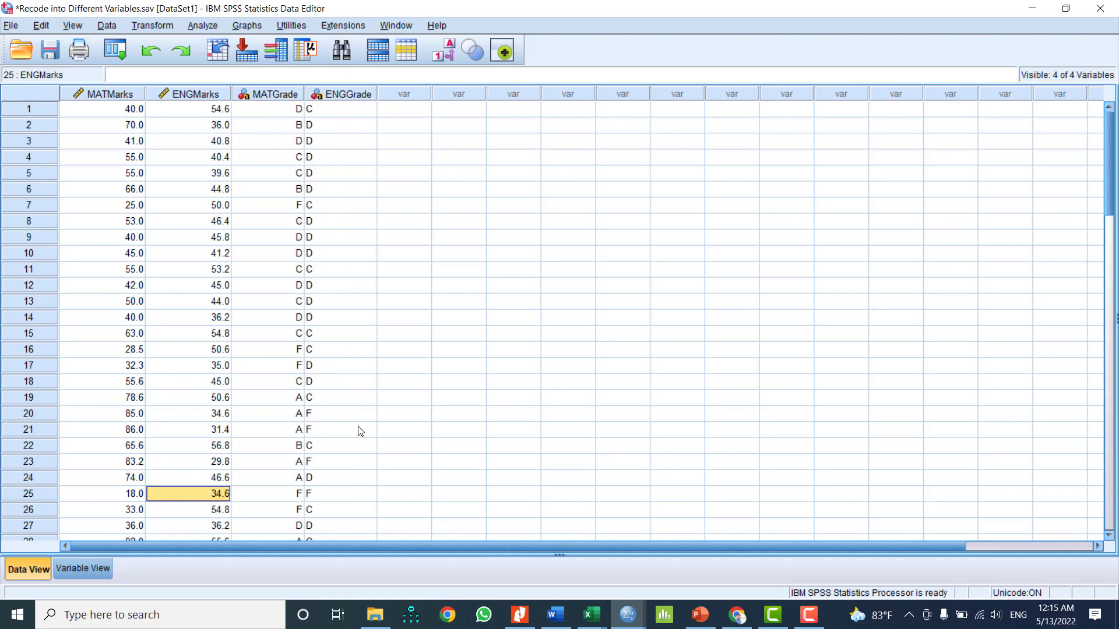
# Step: Generate a Case Summaries report for Mathematics Grade and ENGGrade and look through its tables
pyautogui.moveTo(278, 93); pyautogui.dragTo(367, 96)
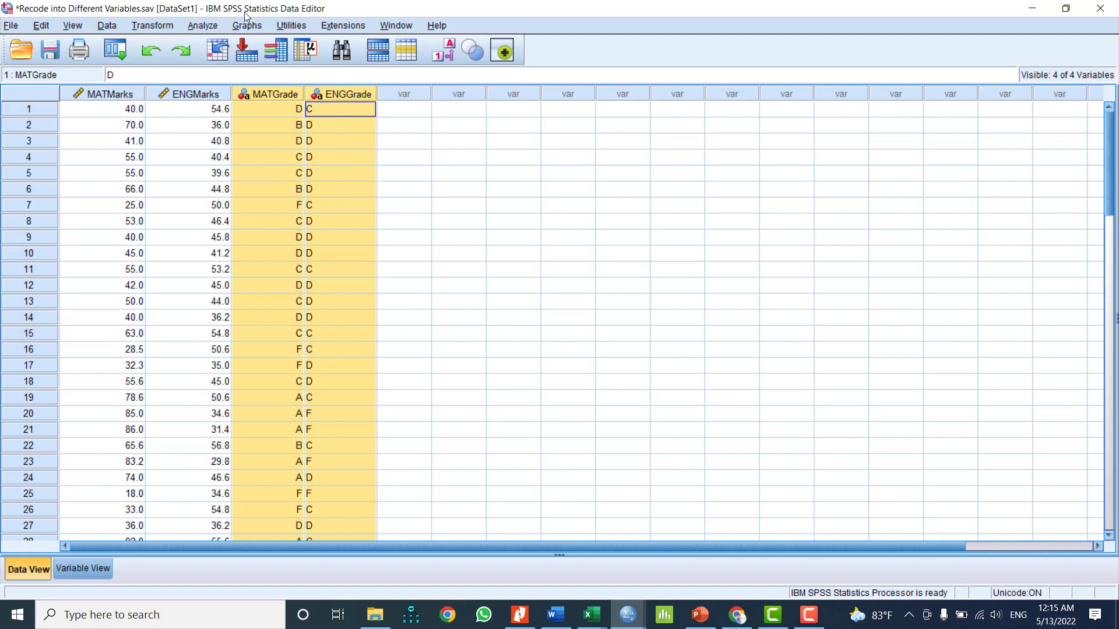
pyautogui.click(203, 25)
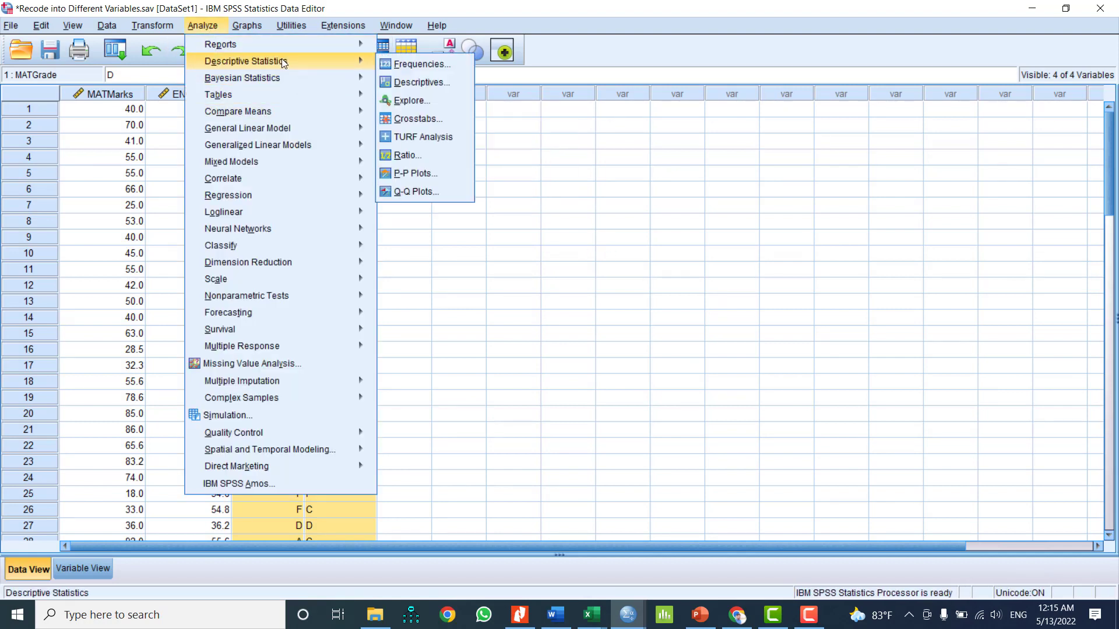
pyautogui.moveTo(301, 50)
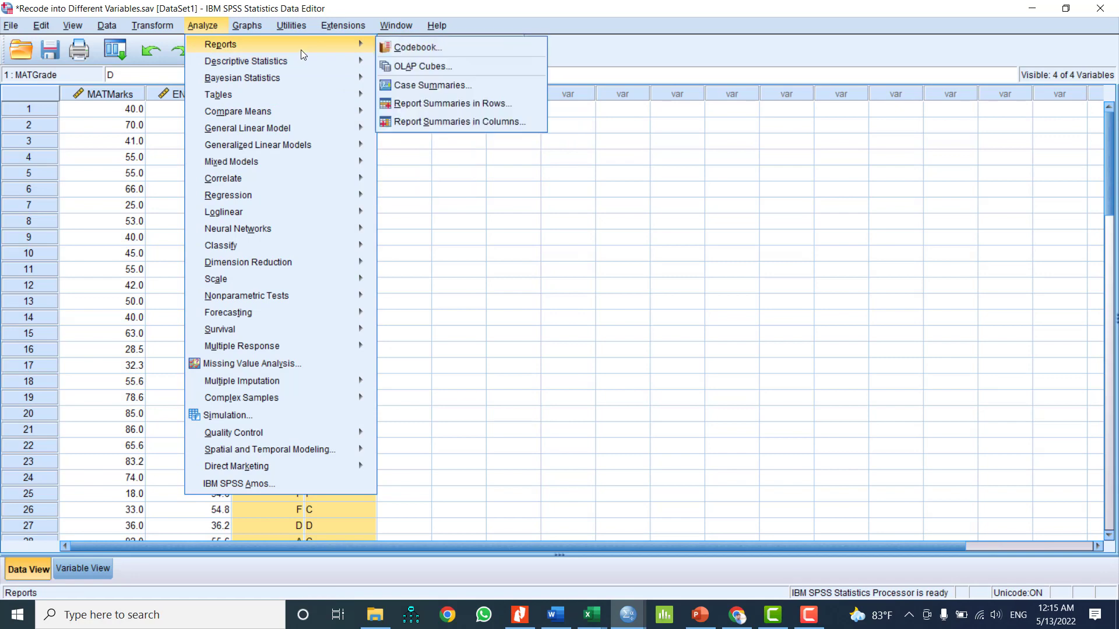
pyautogui.click(430, 87)
pyautogui.click(429, 225)
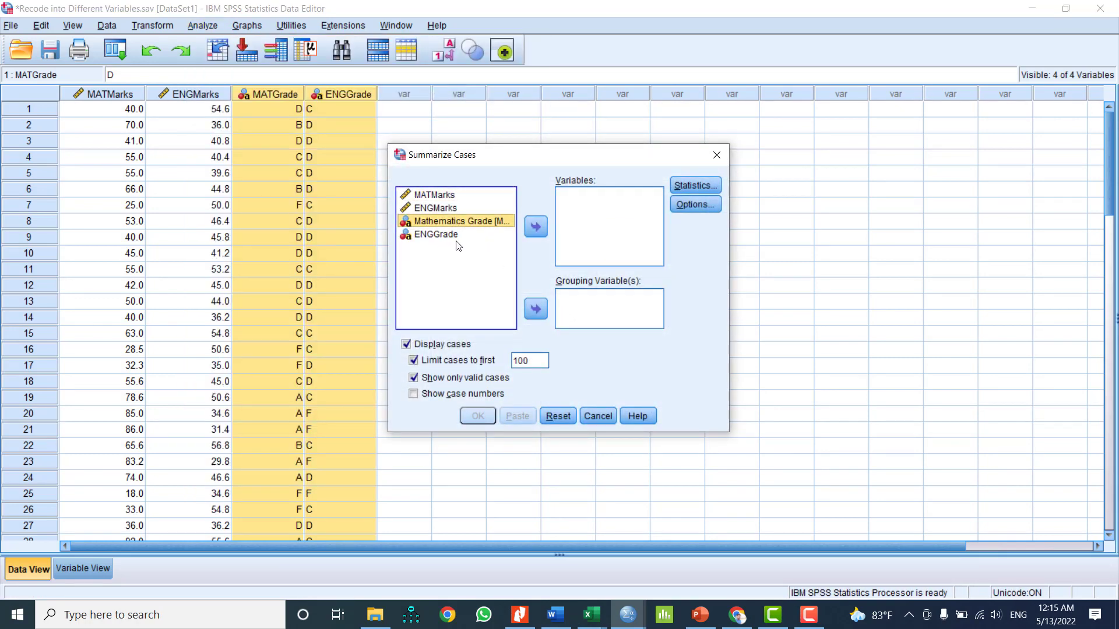
pyautogui.doubleClick(443, 224)
pyautogui.click(443, 224)
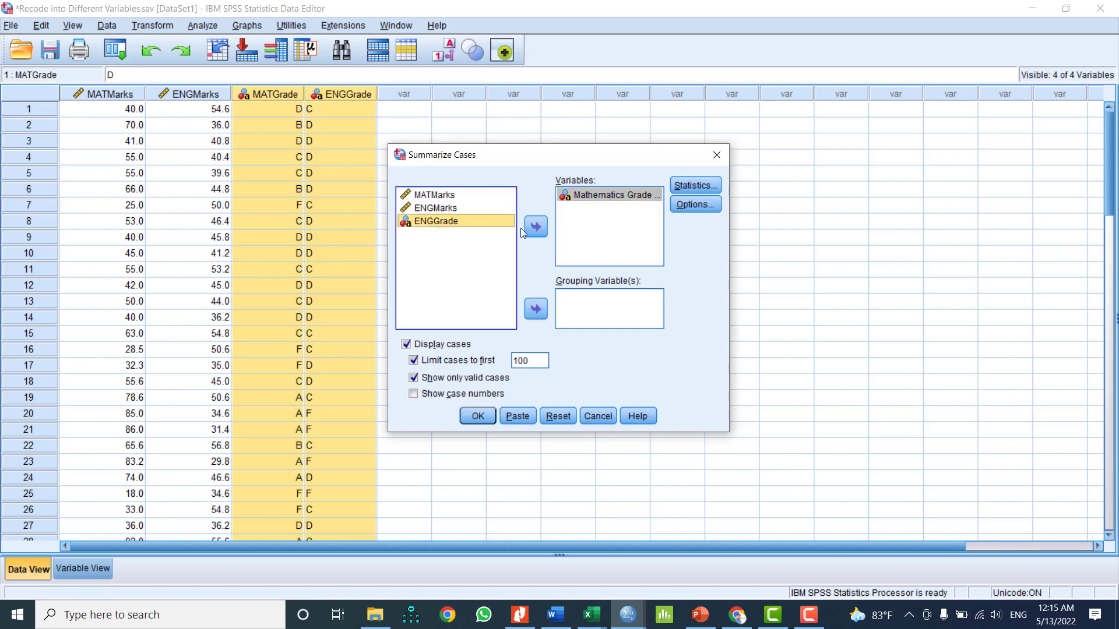
pyautogui.click(526, 227)
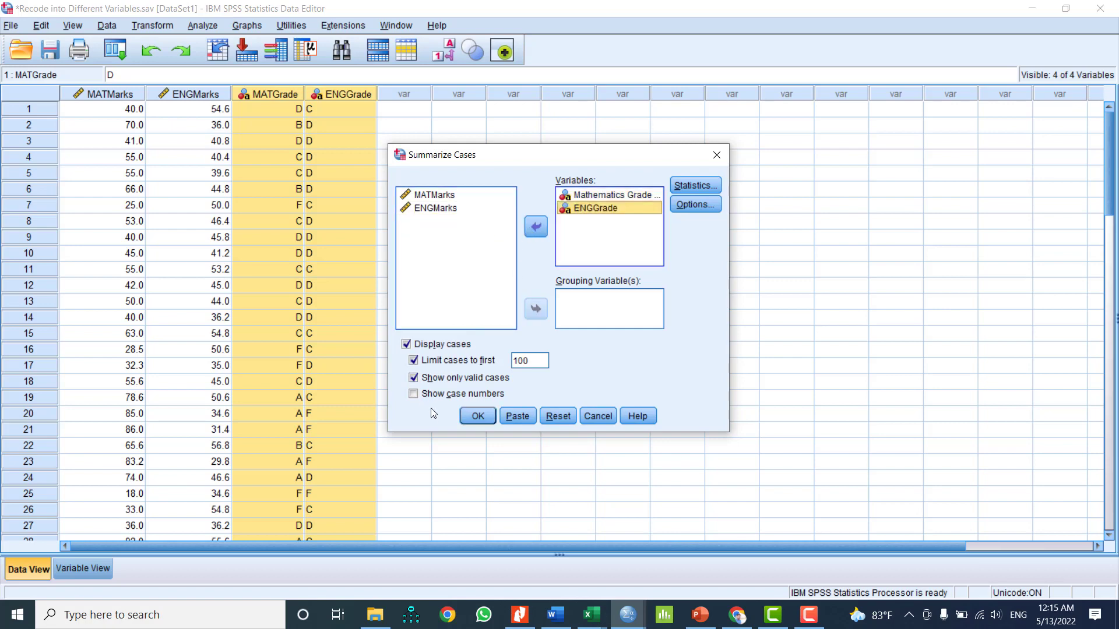
pyautogui.click(477, 416)
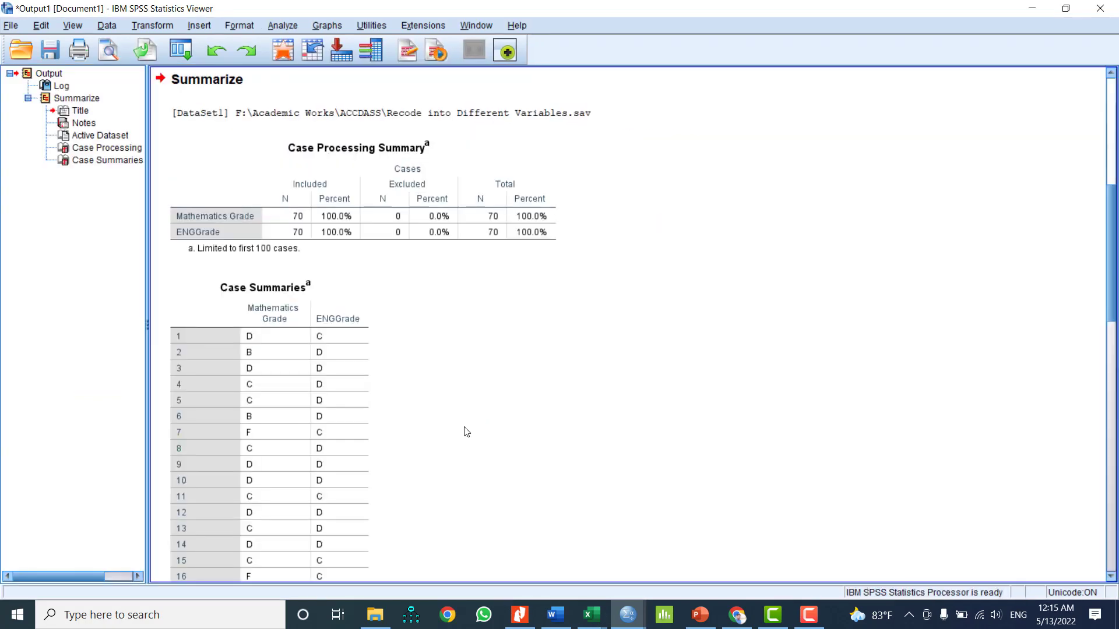
pyautogui.scroll(-5, 463, 437)
pyautogui.scroll(5, 287, 417)
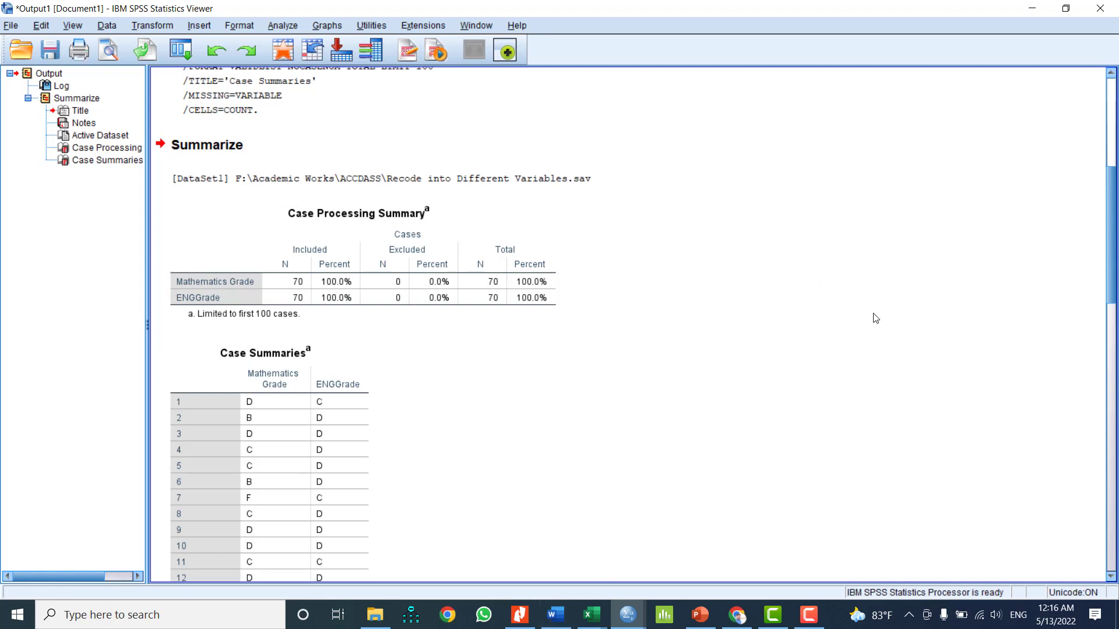
pyautogui.click(161, 26)
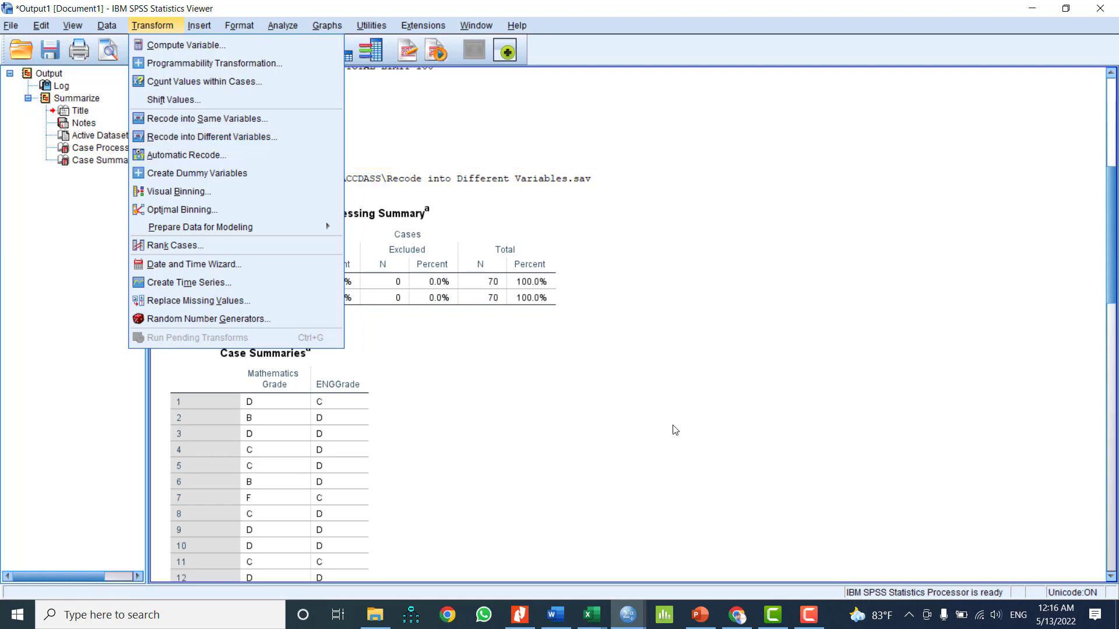
pyautogui.click(650, 413)
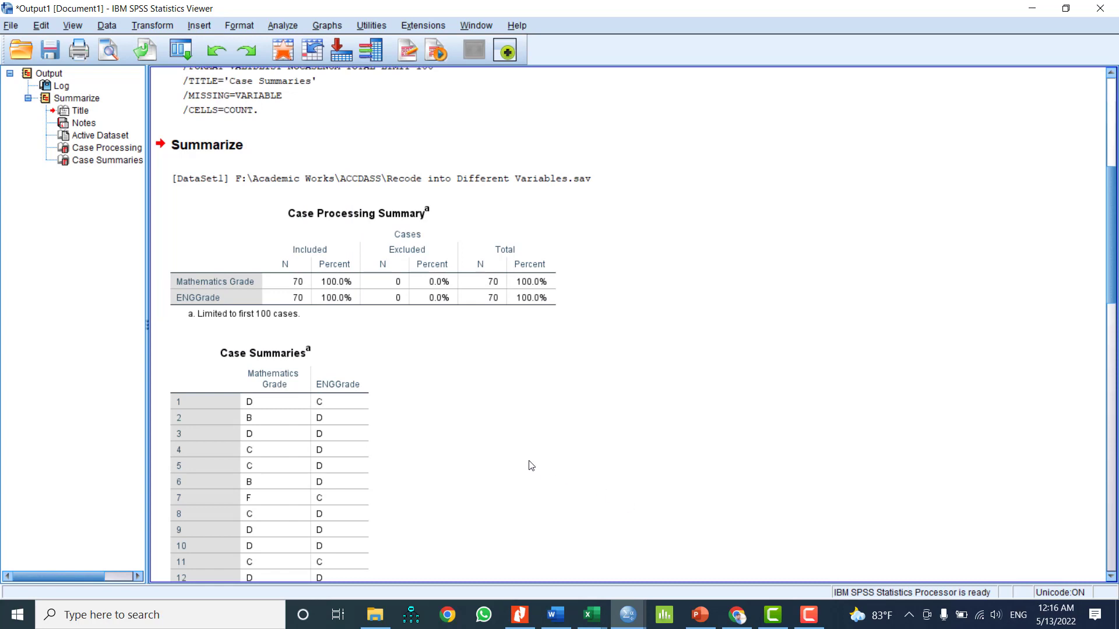